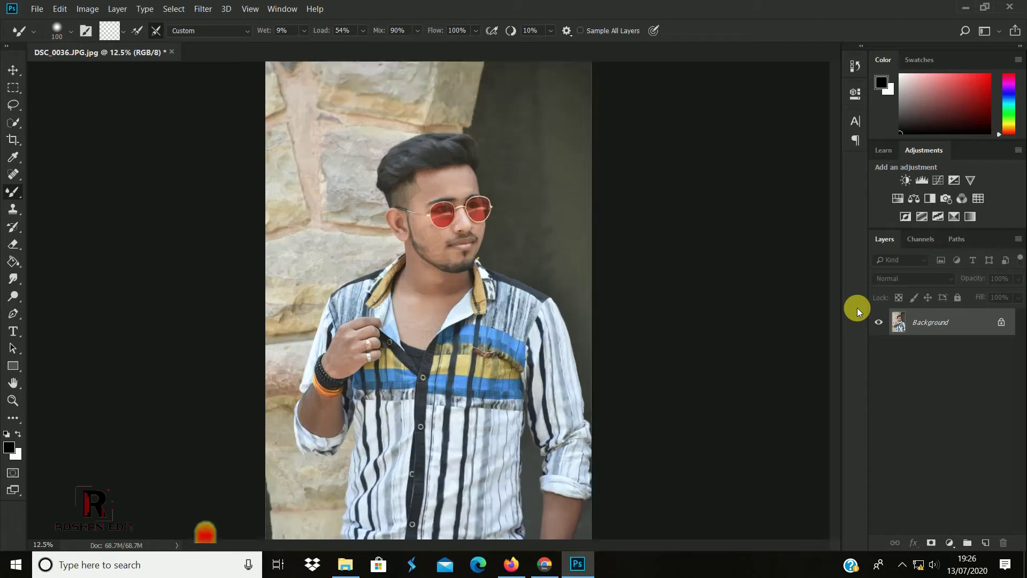
pyautogui.hotkey('ctrl', '+')
pyautogui.hotkey('ctrl', '+')
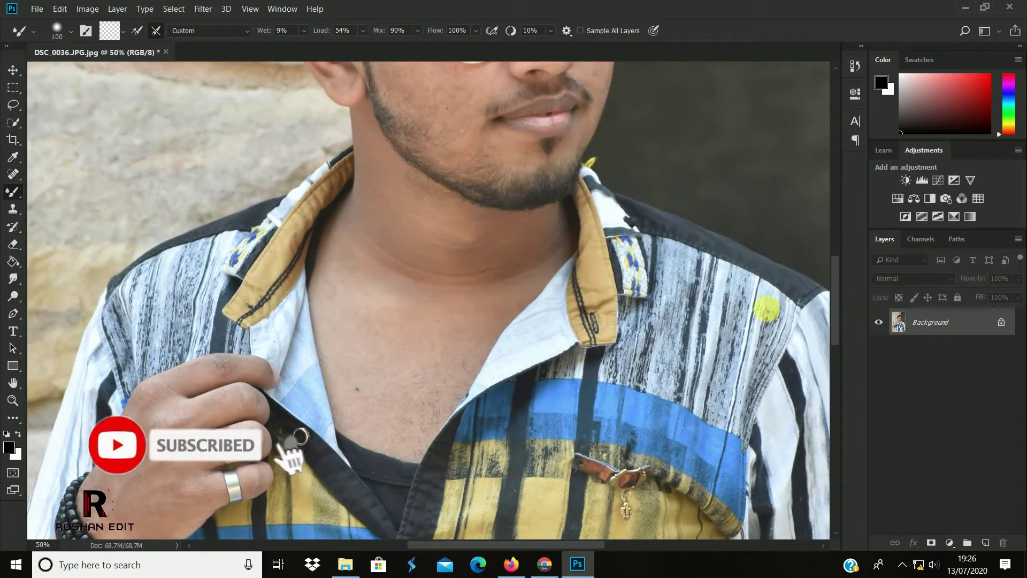
# Inspect the portrait up close, then duplicate the Background photo onto a new Layer 1.
pyautogui.scroll(5, 759, 319)
pyautogui.scroll(2, 760, 319)
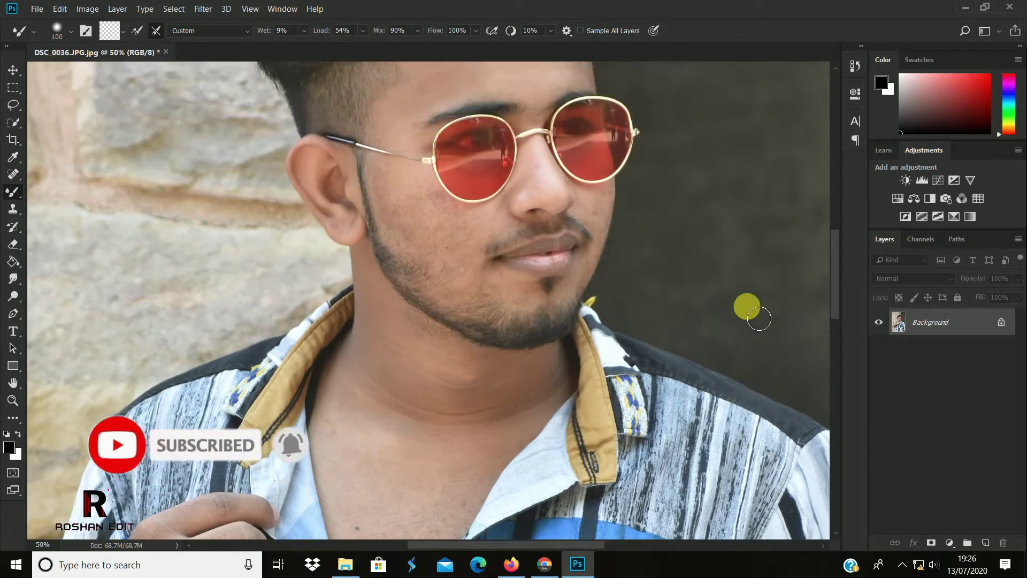
pyautogui.scroll(2, 759, 318)
pyautogui.scroll(2, 759, 319)
pyautogui.scroll(2, 759, 318)
pyautogui.hotkey('ctrl', '+')
pyautogui.scroll(1, 653, 359)
pyautogui.scroll(1, 662, 368)
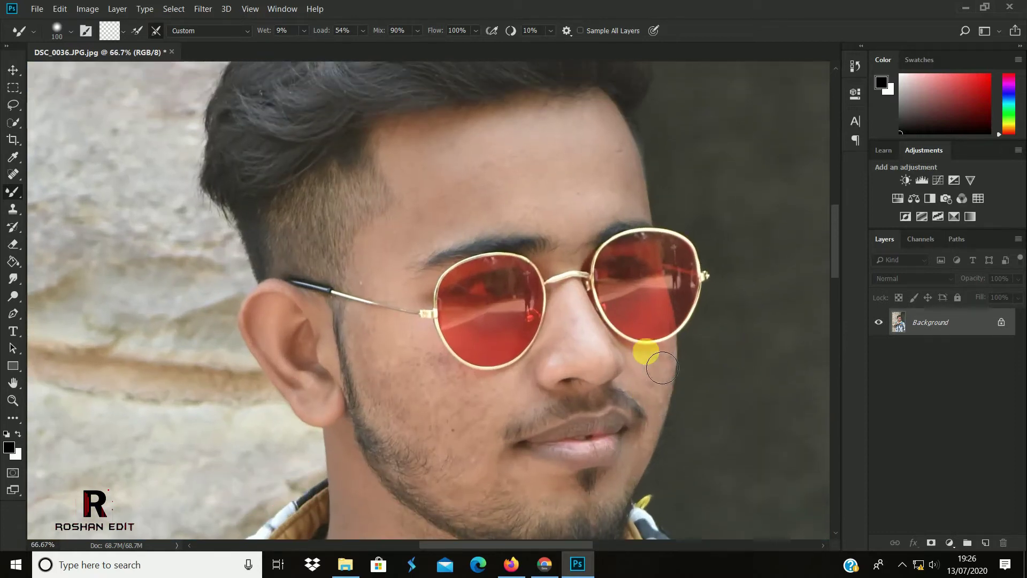
pyautogui.scroll(1, 662, 368)
pyautogui.scroll(-1, 662, 368)
pyautogui.scroll(-2, 661, 368)
pyautogui.scroll(-1, 661, 368)
pyautogui.scroll(-1, 662, 368)
pyautogui.scroll(1, 661, 368)
pyautogui.scroll(2, 662, 368)
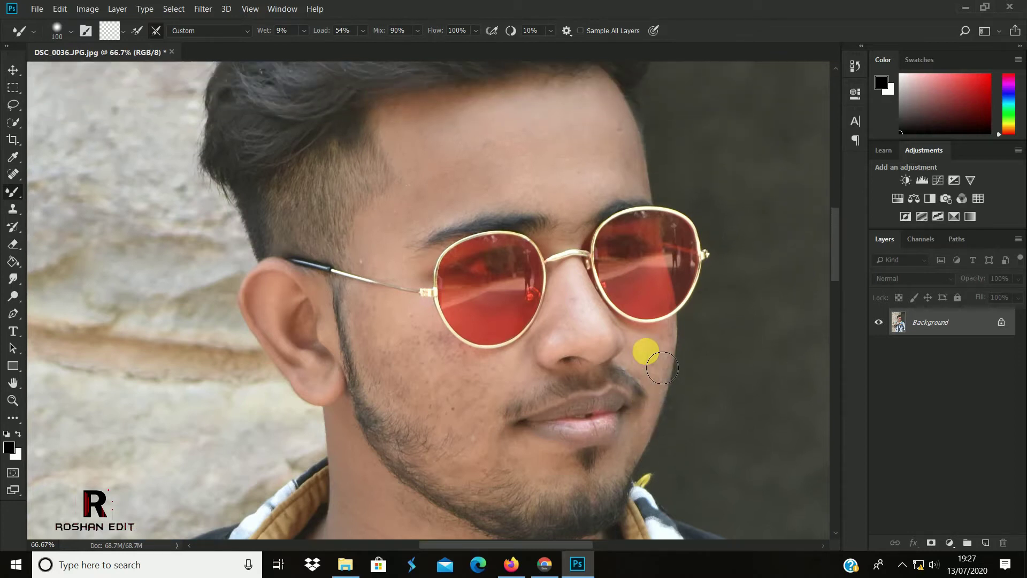
pyautogui.hotkey('ctrl', '-')
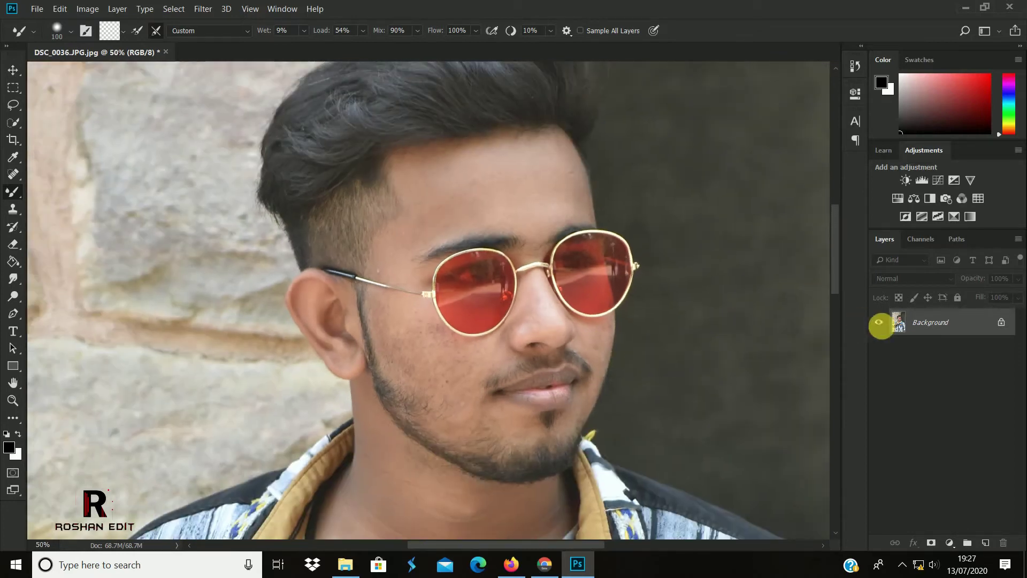
pyautogui.hotkey('ctrl', 'j')
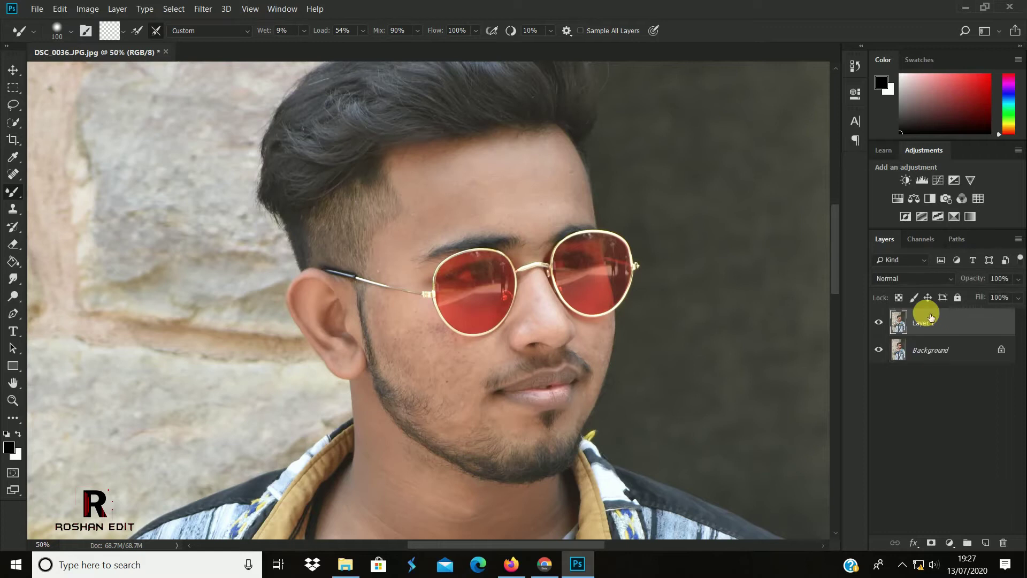
# Select the Spot Healing Brush and set its size to 20.
pyautogui.click(12, 175)
pyautogui.rightClick(11, 176)
pyautogui.click(58, 175)
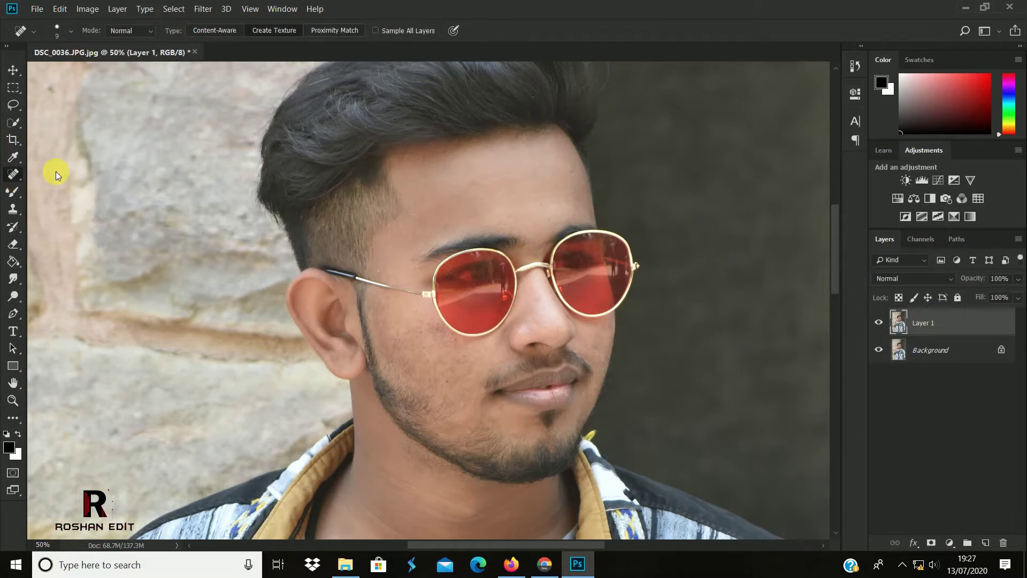
pyautogui.hotkey('ctrl', '+')
pyautogui.hotkey('ctrl', '+')
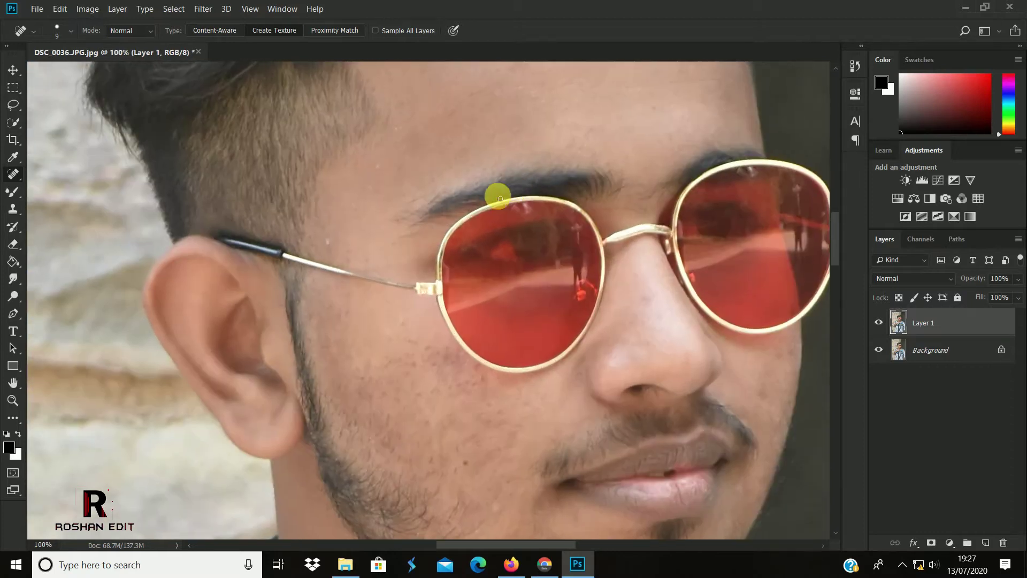
pyautogui.scroll(2, 449, 228)
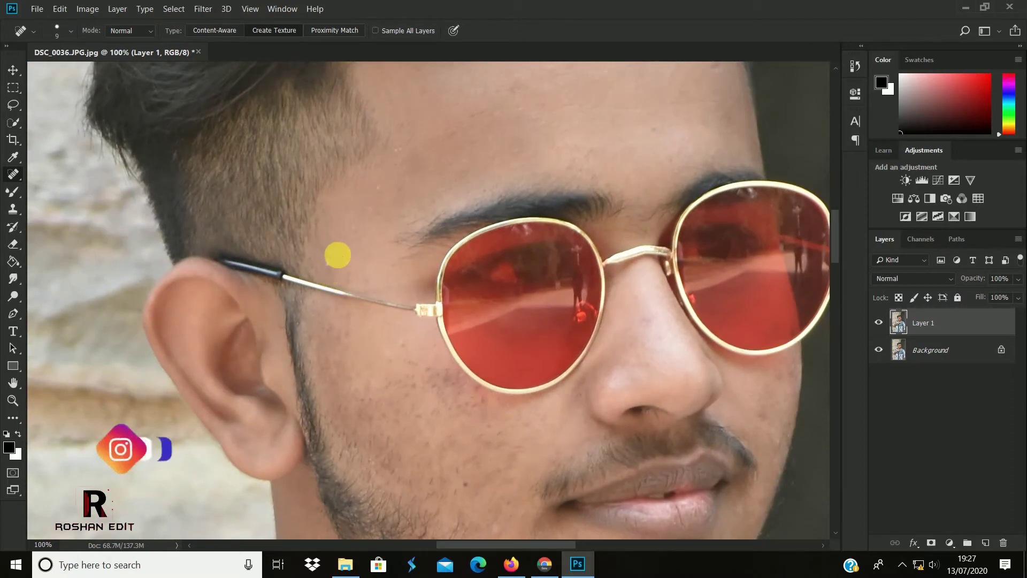
pyautogui.press(']')
pyautogui.press(']')
pyautogui.press(']')
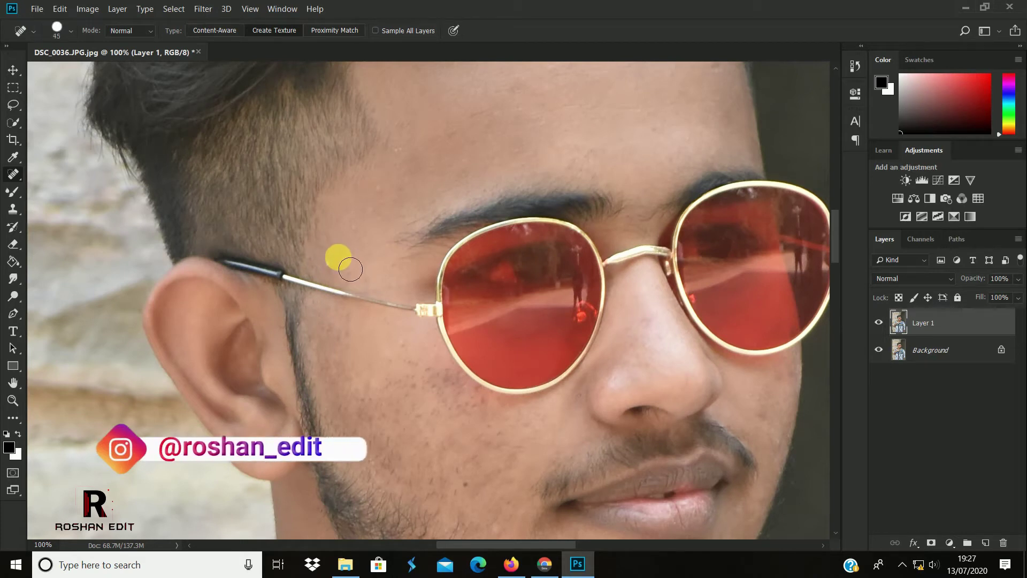
pyautogui.press('[')
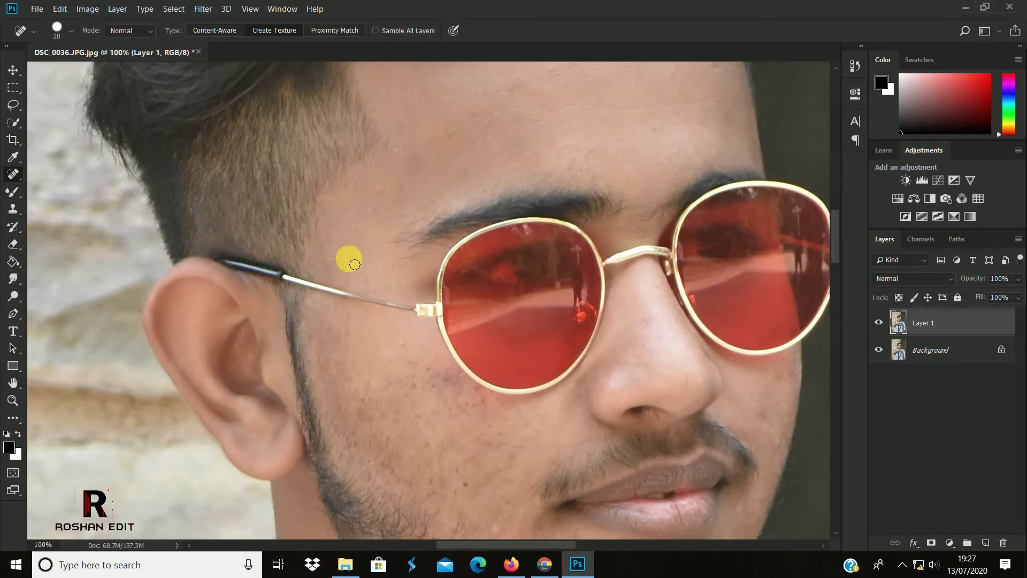
pyautogui.scroll(1, 403, 258)
pyautogui.scroll(3, 403, 258)
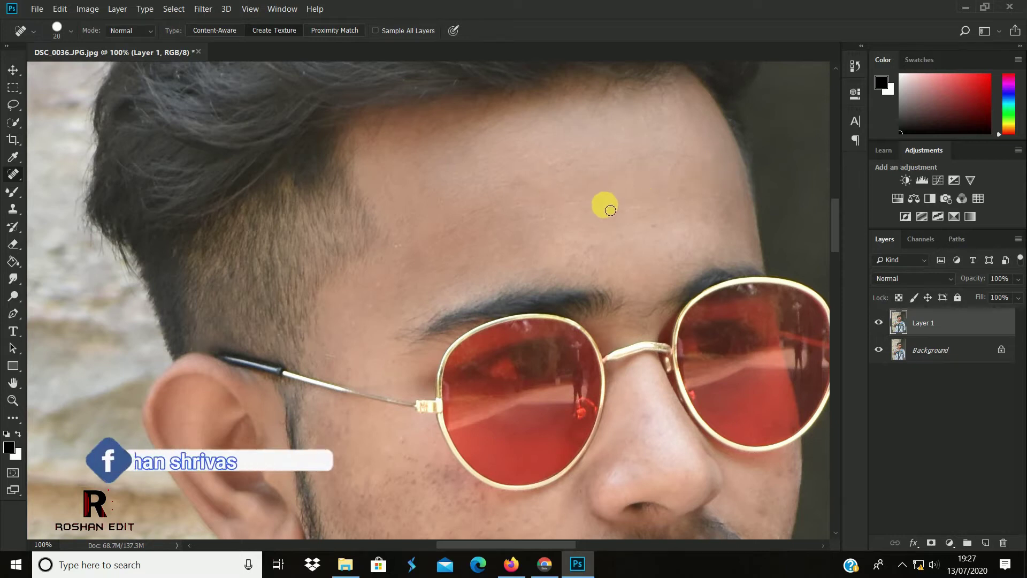
# Heal the dark spots on the forehead, below the glasses and on the cheek.
pyautogui.moveTo(607, 206); pyautogui.dragTo(654, 206)
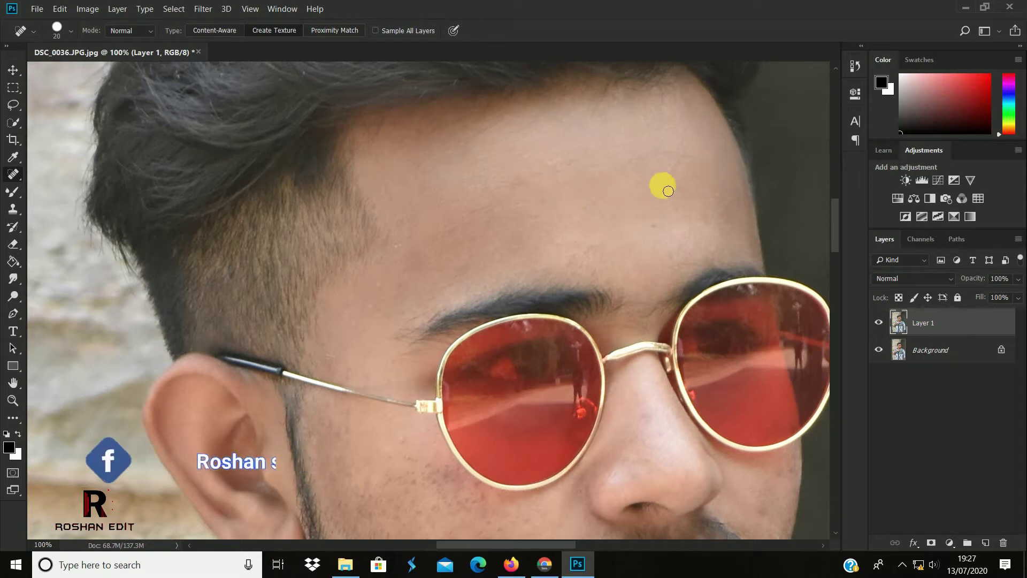
pyautogui.scroll(-3, 598, 204)
pyautogui.scroll(-3, 463, 183)
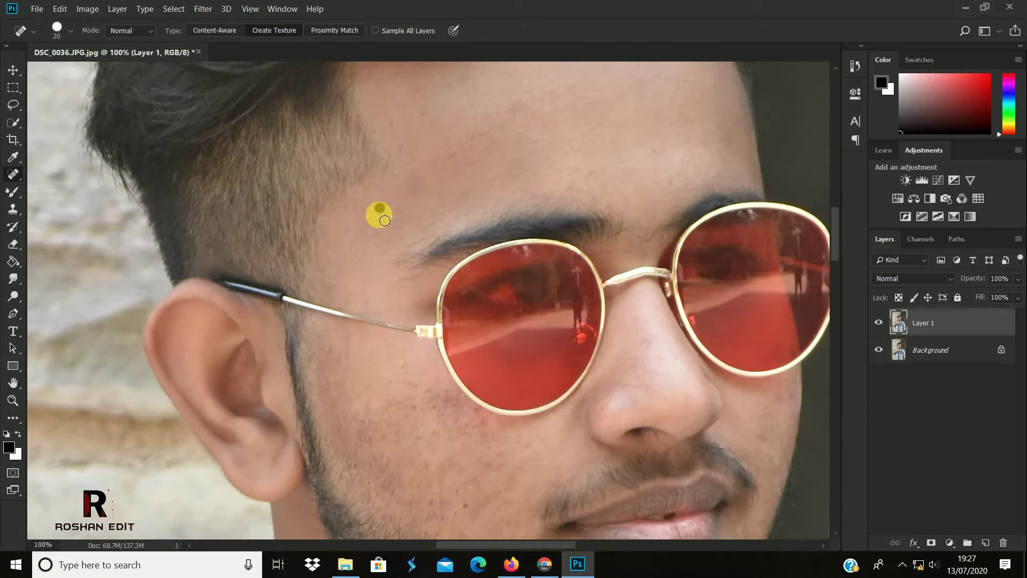
pyautogui.scroll(-3, 585, 183)
pyautogui.scroll(-4, 459, 271)
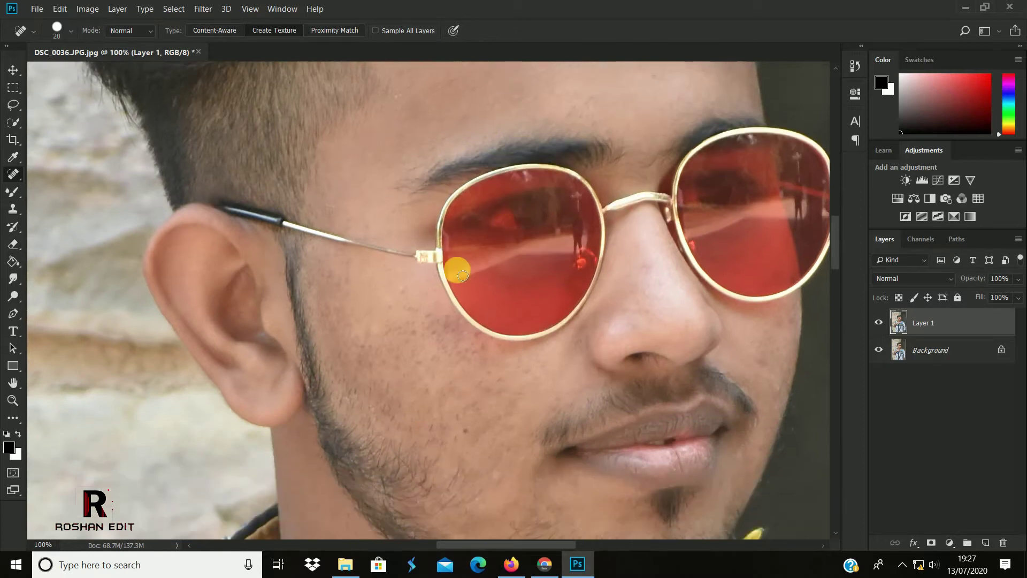
pyautogui.scroll(-1, 421, 252)
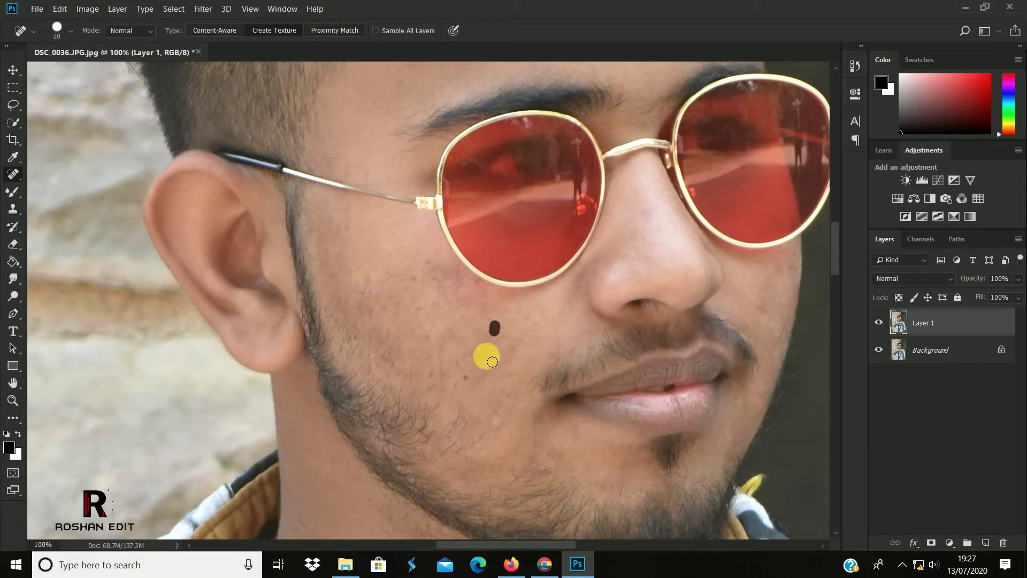
pyautogui.click(470, 382)
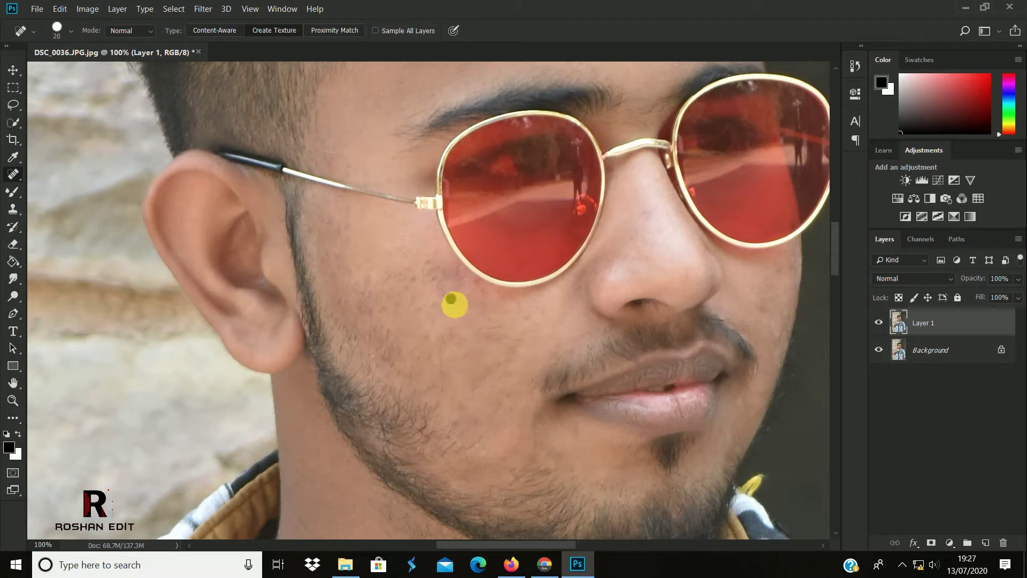
pyautogui.click(476, 284)
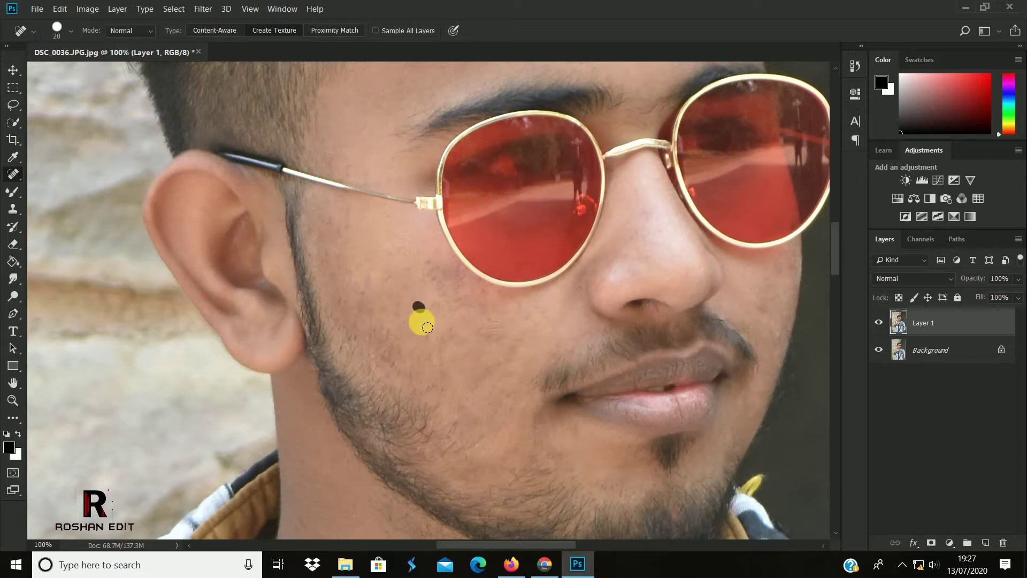
pyautogui.click(400, 350)
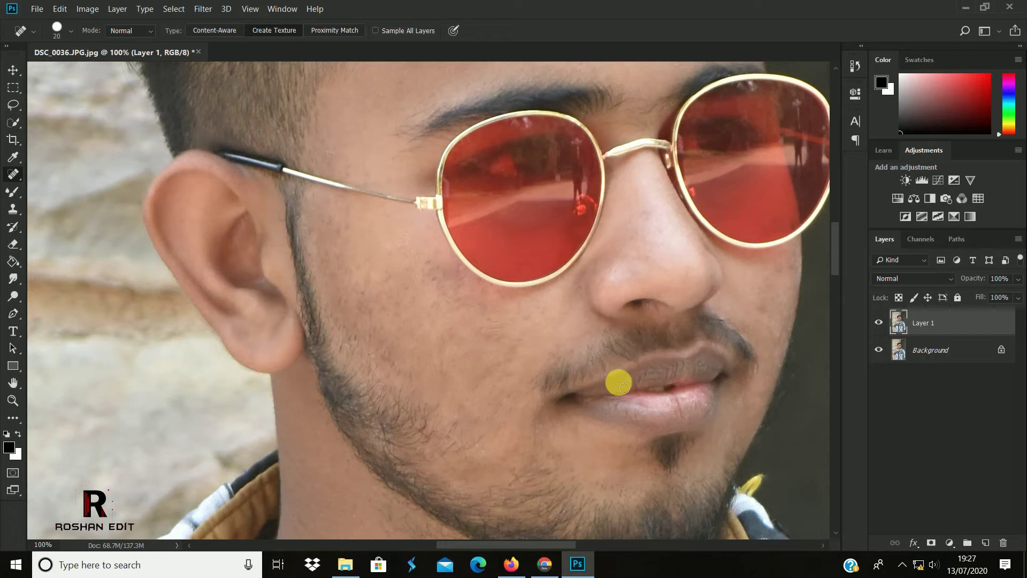
# Heal the remaining forehead spot and duplicate the retouched layer as Layer 1 copy.
pyautogui.scroll(-1, 748, 364)
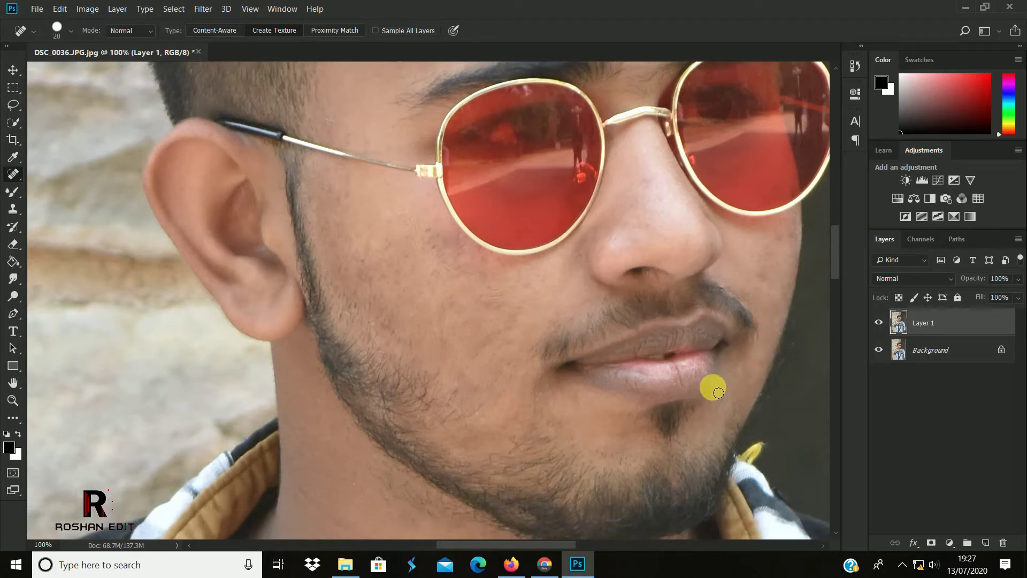
pyautogui.scroll(-1, 480, 372)
pyautogui.scroll(3, 420, 298)
pyautogui.scroll(1, 375, 257)
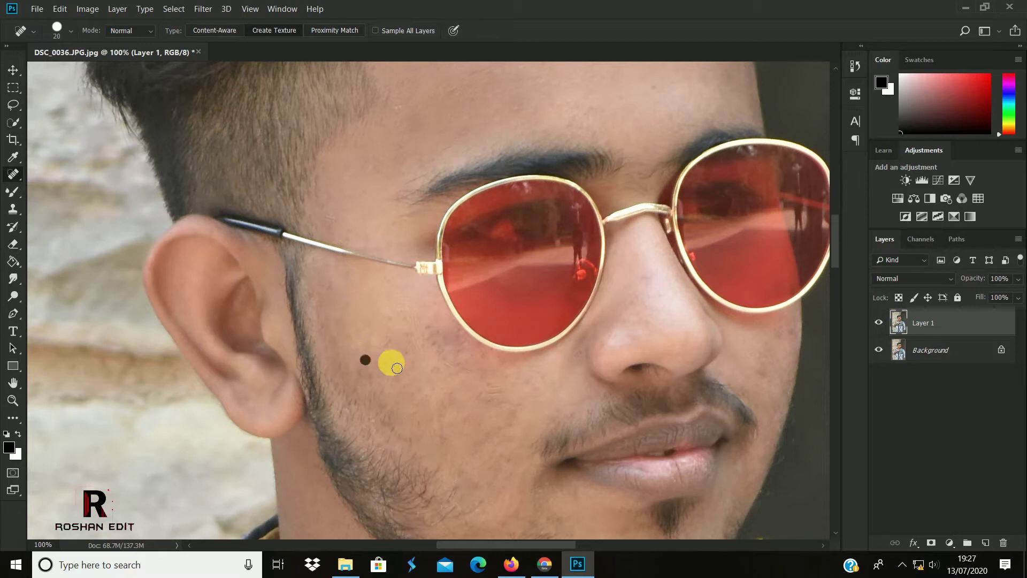
pyautogui.scroll(2, 616, 236)
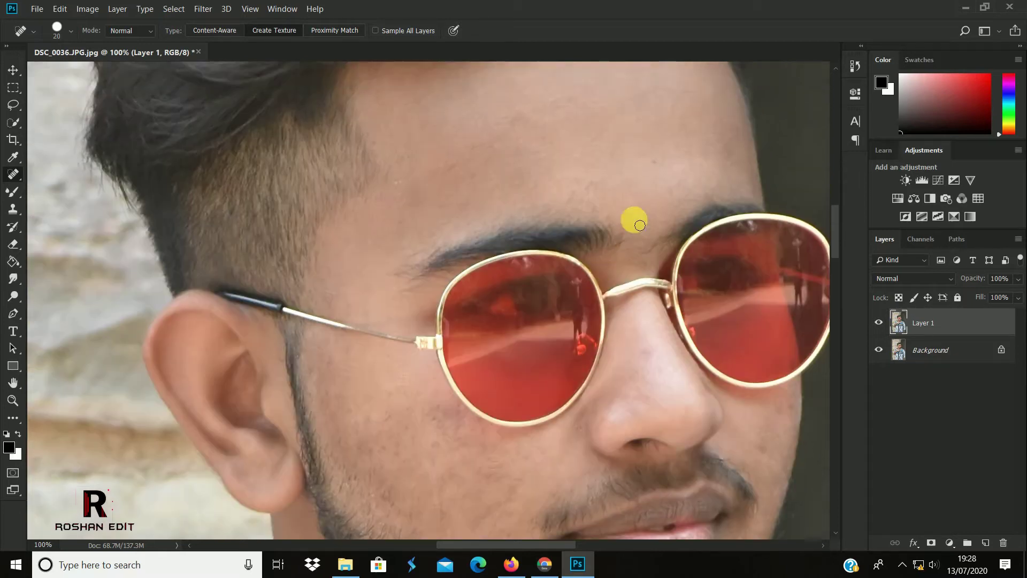
pyautogui.scroll(1, 640, 225)
pyautogui.click(656, 196)
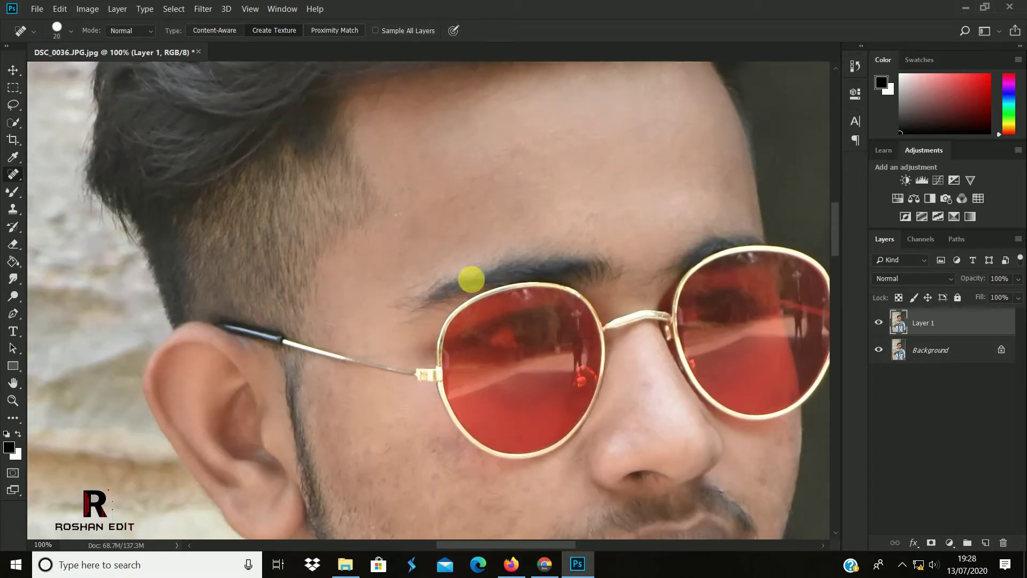
pyautogui.hotkey('ctrl', '-')
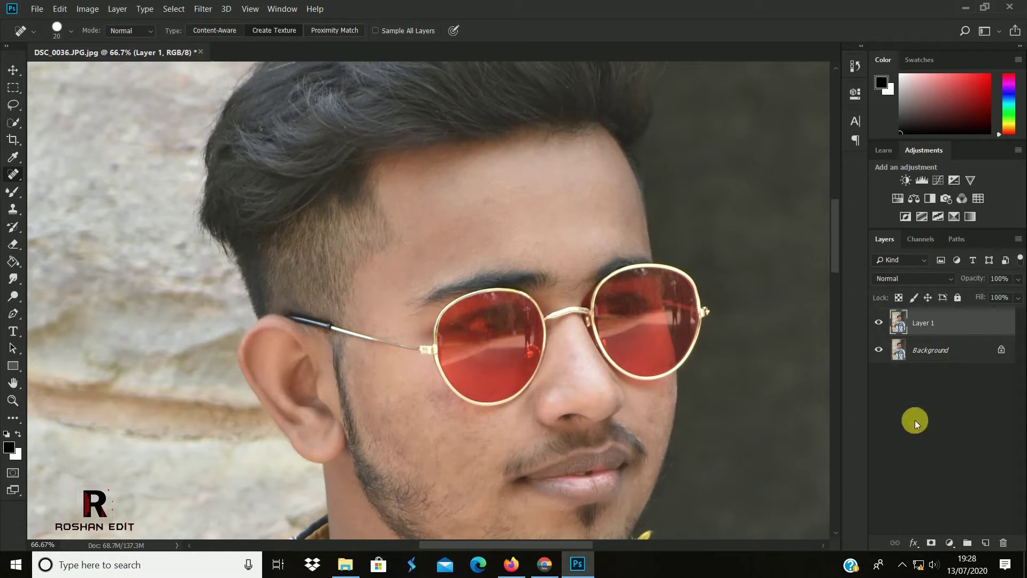
pyautogui.hotkey('ctrl', 'j')
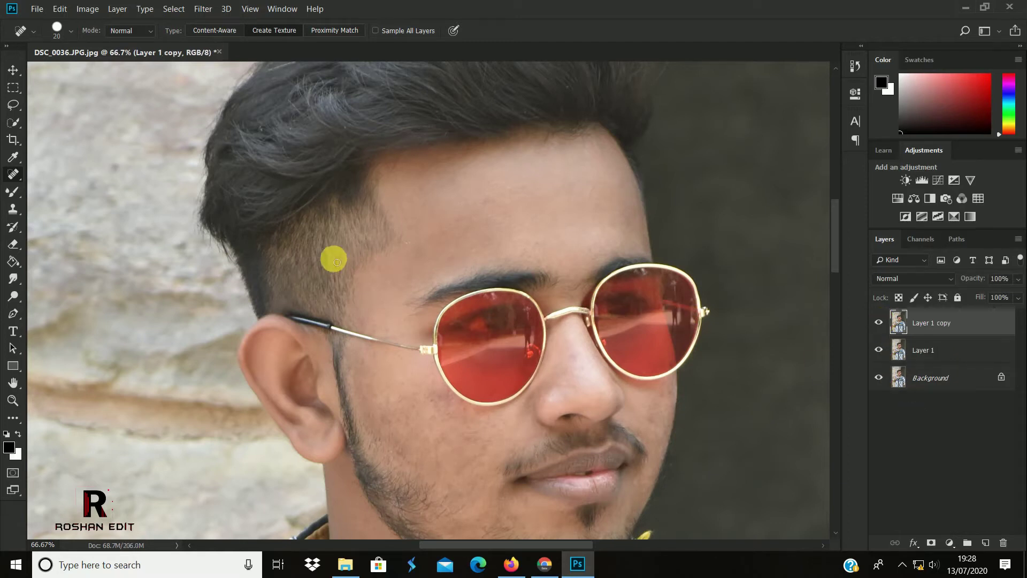
# Switch to the Mixer Brush and frame the forehead at 100% zoom.
pyautogui.click(22, 190)
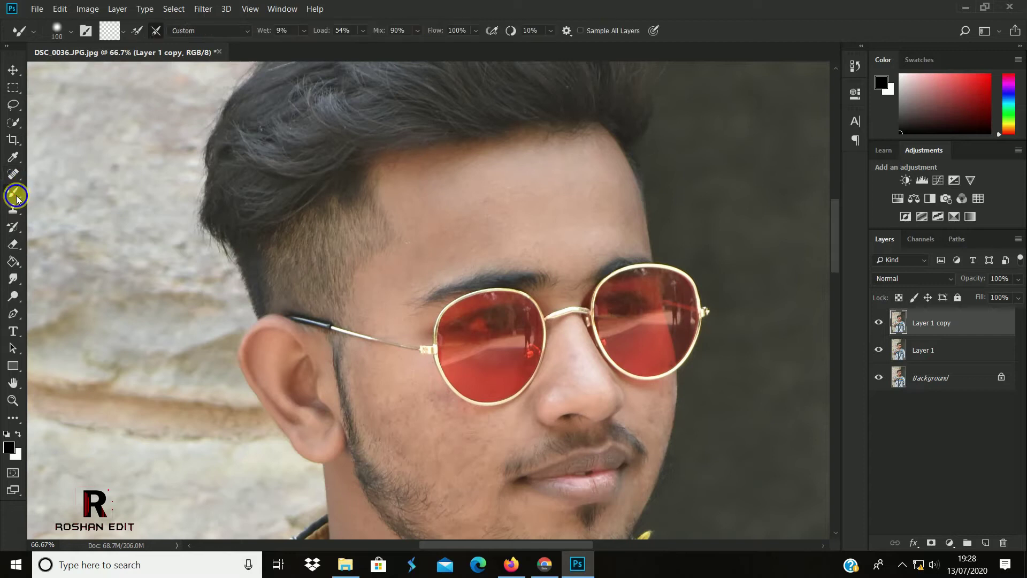
pyautogui.rightClick(11, 194)
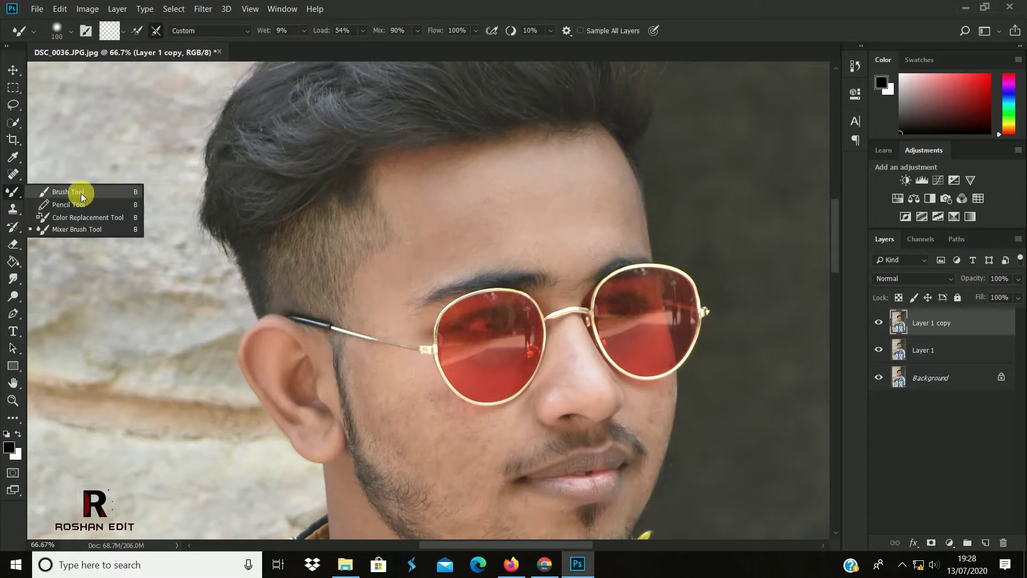
pyautogui.click(76, 229)
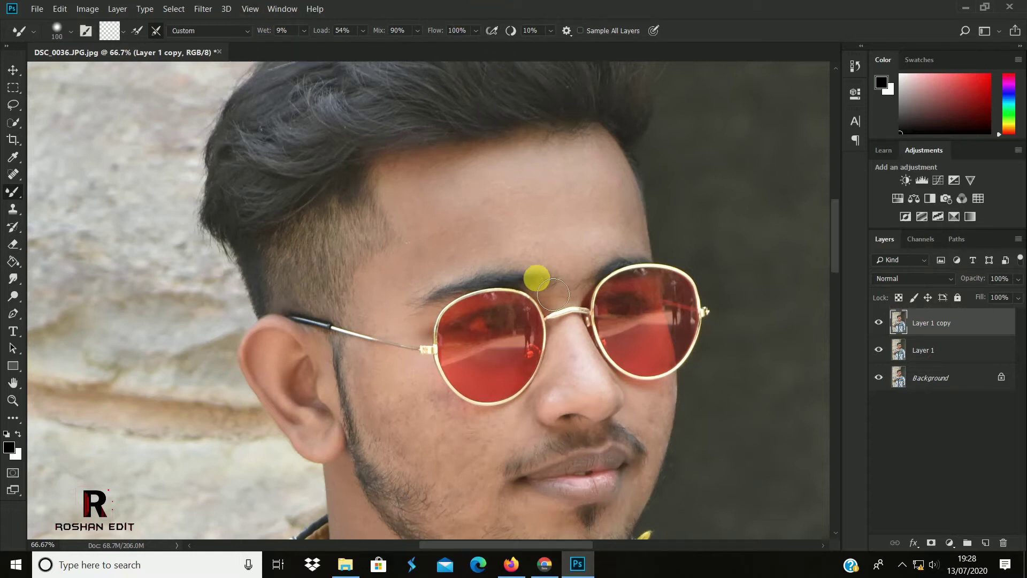
pyautogui.hotkey('ctrl', '+')
pyautogui.scroll(3, 561, 272)
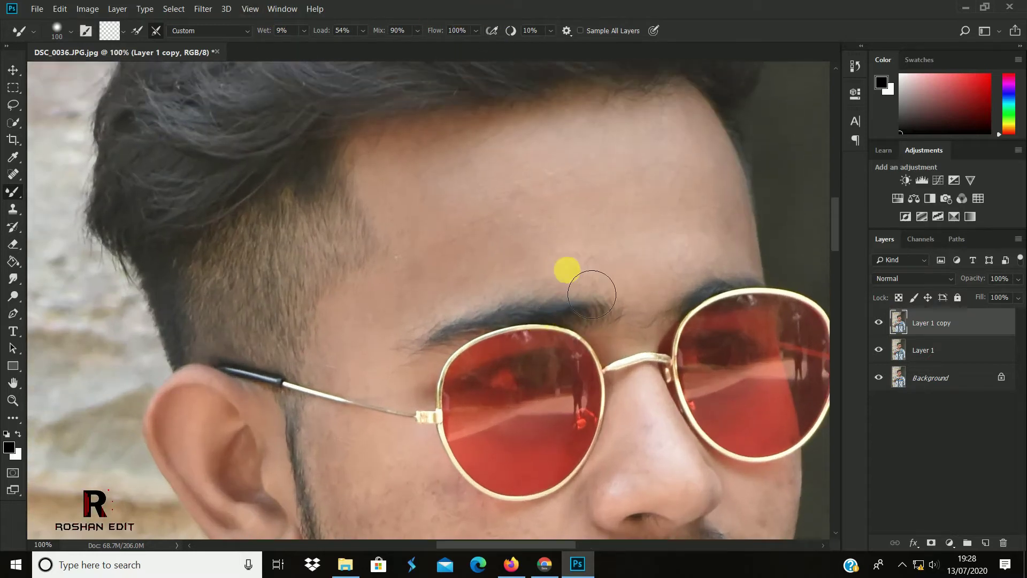
pyautogui.scroll(1, 590, 276)
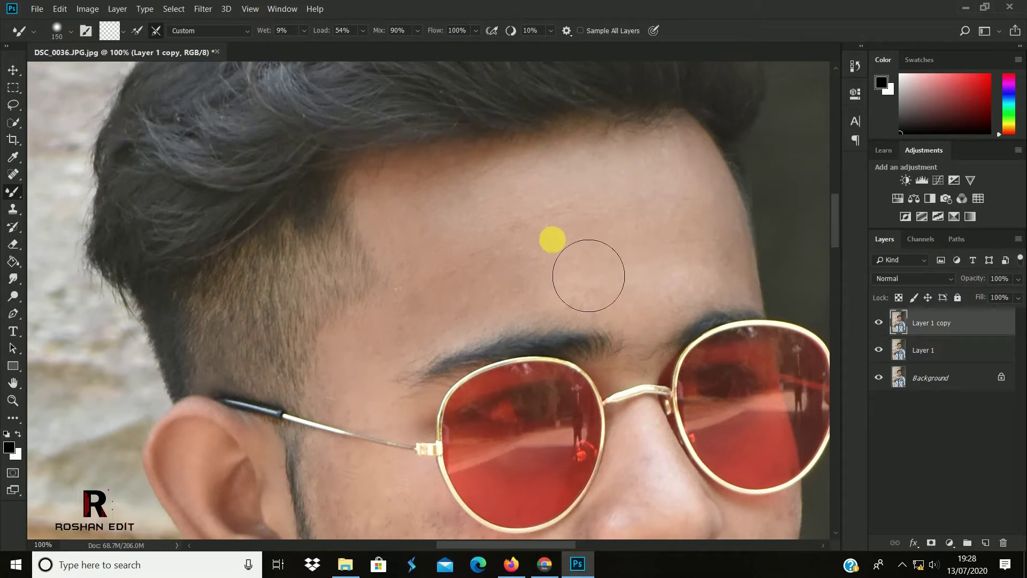
# Blend the forehead skin with the Mixer Brush, lowering Wet to 6%.
pyautogui.moveTo(591, 273)
pyautogui.mouseDown()
pyautogui.moveTo(732, 252)
pyautogui.moveTo(713, 313)
pyautogui.moveTo(551, 298)
pyautogui.moveTo(547, 281)
pyautogui.moveTo(608, 256)
pyautogui.moveTo(584, 247)
pyautogui.moveTo(684, 205)
pyautogui.moveTo(667, 223)
pyautogui.moveTo(485, 274)
pyautogui.moveTo(525, 227)
pyautogui.moveTo(445, 245)
pyautogui.moveTo(440, 275)
pyautogui.moveTo(543, 298)
pyautogui.moveTo(607, 264)
pyautogui.moveTo(607, 200)
pyautogui.moveTo(515, 211)
pyautogui.moveTo(461, 203)
pyautogui.moveTo(274, 58)
pyautogui.mouseUp()
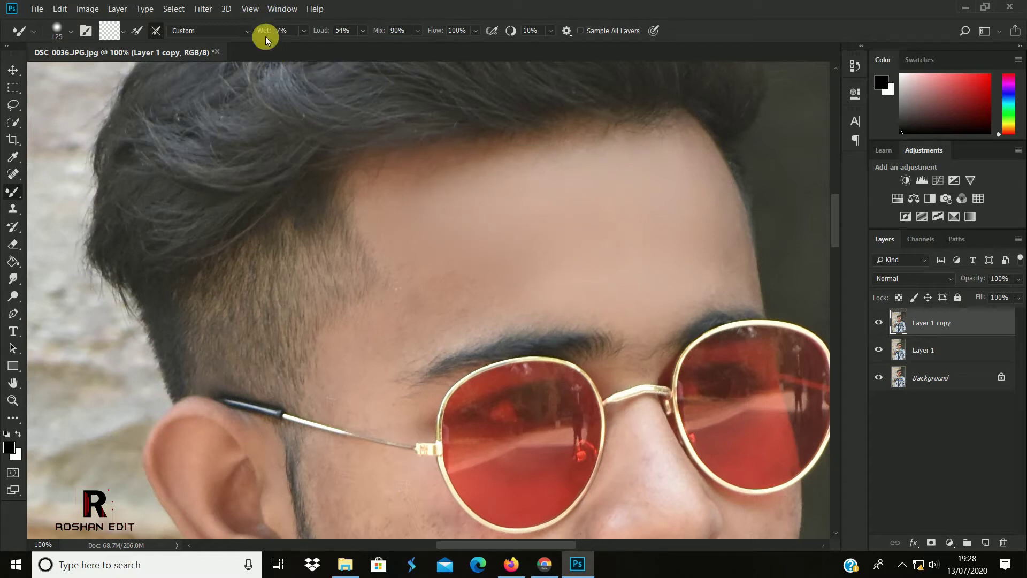
pyautogui.moveTo(466, 259)
pyautogui.mouseDown()
pyautogui.moveTo(431, 222)
pyautogui.moveTo(427, 262)
pyautogui.moveTo(442, 284)
pyautogui.moveTo(461, 223)
pyautogui.moveTo(481, 208)
pyautogui.moveTo(619, 206)
pyautogui.moveTo(710, 190)
pyautogui.moveTo(690, 211)
pyautogui.moveTo(692, 231)
pyautogui.moveTo(717, 216)
pyautogui.moveTo(712, 178)
pyautogui.moveTo(730, 190)
pyautogui.moveTo(751, 292)
pyautogui.moveTo(751, 256)
pyautogui.moveTo(764, 301)
pyautogui.moveTo(682, 329)
pyautogui.moveTo(734, 299)
pyautogui.moveTo(682, 343)
pyautogui.moveTo(734, 304)
pyautogui.moveTo(728, 262)
pyautogui.moveTo(746, 255)
pyautogui.moveTo(766, 308)
pyautogui.moveTo(746, 228)
pyautogui.moveTo(712, 215)
pyautogui.moveTo(679, 164)
pyautogui.moveTo(659, 194)
pyautogui.moveTo(667, 305)
pyautogui.moveTo(642, 335)
pyautogui.moveTo(557, 321)
pyautogui.moveTo(589, 312)
pyautogui.moveTo(632, 328)
pyautogui.moveTo(479, 336)
pyautogui.moveTo(497, 317)
pyautogui.moveTo(448, 327)
pyautogui.moveTo(487, 304)
pyautogui.moveTo(481, 315)
pyautogui.moveTo(469, 308)
pyautogui.moveTo(486, 278)
pyautogui.mouseUp()
pyautogui.press('[')
pyautogui.press('[')
pyautogui.press('[')
pyautogui.press(']')
pyautogui.press(']')
# Smooth the forehead skin above the left eyebrow and along its tail.
pyautogui.moveTo(542, 298)
pyautogui.mouseDown()
pyautogui.moveTo(658, 259)
pyautogui.moveTo(624, 278)
pyautogui.moveTo(483, 293)
pyautogui.moveTo(452, 277)
pyautogui.moveTo(500, 286)
pyautogui.moveTo(591, 242)
pyautogui.moveTo(513, 254)
pyautogui.moveTo(680, 218)
pyautogui.moveTo(458, 268)
pyautogui.mouseUp()
pyautogui.scroll(-2, 541, 280)
pyautogui.press('[')
pyautogui.moveTo(419, 227)
pyautogui.mouseDown()
pyautogui.moveTo(396, 305)
pyautogui.moveTo(442, 282)
pyautogui.moveTo(408, 302)
pyautogui.moveTo(419, 294)
pyautogui.moveTo(394, 279)
pyautogui.moveTo(447, 241)
pyautogui.moveTo(425, 222)
pyautogui.moveTo(408, 179)
pyautogui.moveTo(415, 243)
pyautogui.moveTo(359, 301)
pyautogui.moveTo(407, 320)
pyautogui.moveTo(367, 332)
pyautogui.moveTo(360, 291)
pyautogui.moveTo(424, 246)
pyautogui.moveTo(359, 322)
pyautogui.moveTo(427, 234)
pyautogui.moveTo(395, 152)
pyautogui.moveTo(434, 198)
pyautogui.moveTo(413, 206)
pyautogui.mouseUp()
pyautogui.scroll(-2, 412, 206)
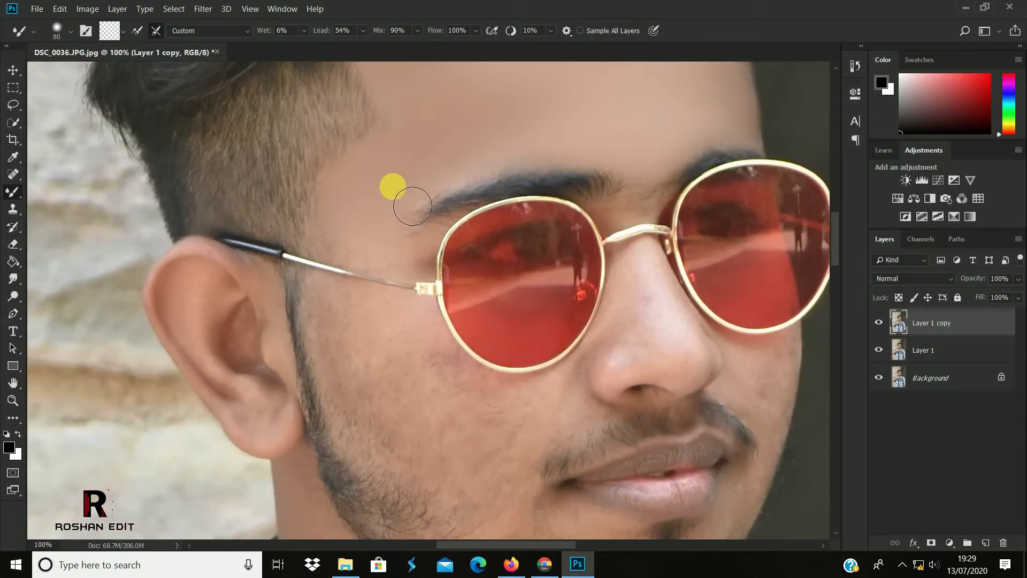
pyautogui.moveTo(412, 205)
pyautogui.mouseDown()
pyautogui.moveTo(488, 181)
pyautogui.moveTo(385, 243)
pyautogui.moveTo(349, 249)
pyautogui.moveTo(355, 226)
pyautogui.moveTo(432, 284)
pyautogui.moveTo(350, 268)
pyautogui.moveTo(412, 270)
pyautogui.moveTo(376, 249)
pyautogui.moveTo(436, 276)
pyautogui.mouseUp()
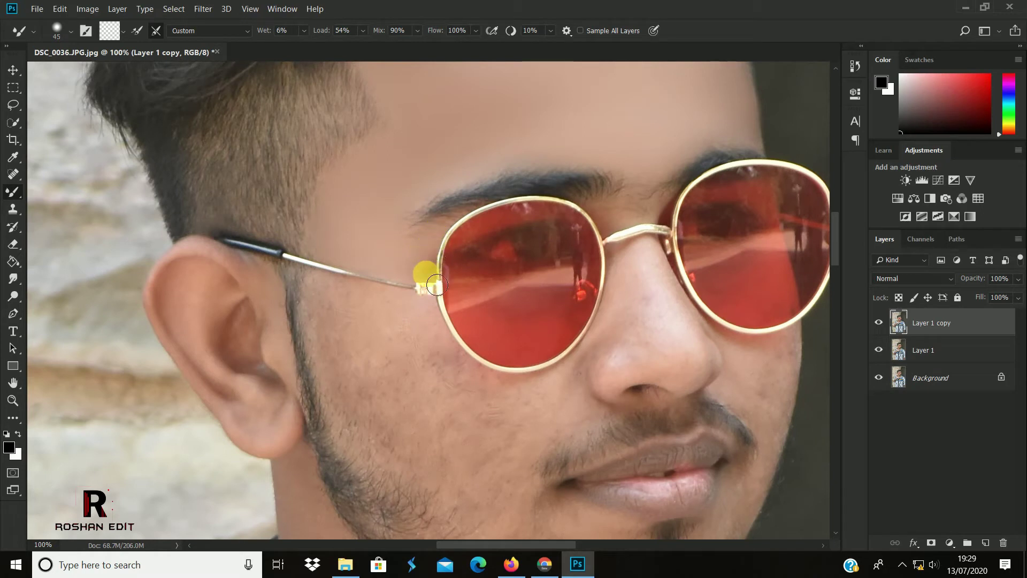
# Blend the temple beside the glasses arm and the upper cheek skin.
pyautogui.moveTo(407, 285)
pyautogui.mouseDown()
pyautogui.moveTo(332, 272)
pyautogui.moveTo(326, 238)
pyautogui.moveTo(337, 200)
pyautogui.moveTo(367, 206)
pyautogui.moveTo(390, 240)
pyautogui.mouseUp()
pyautogui.scroll(-2, 390, 241)
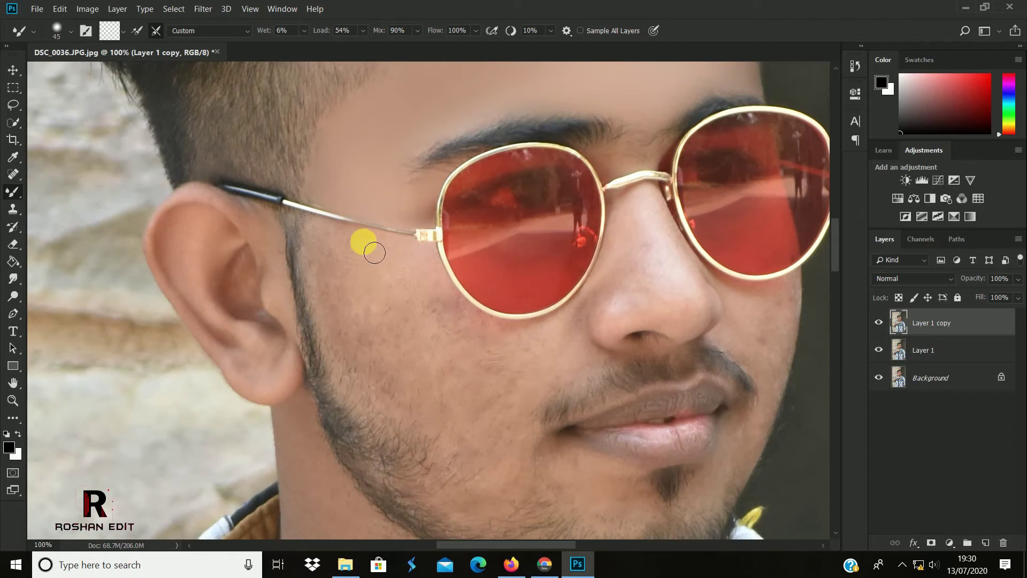
pyautogui.scroll(-1, 382, 284)
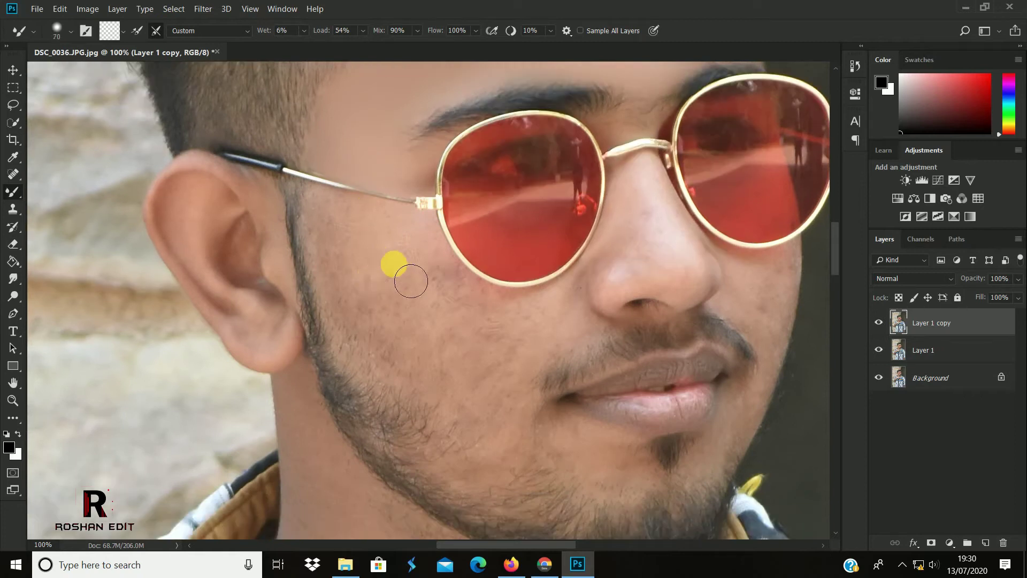
pyautogui.moveTo(427, 283)
pyautogui.mouseDown()
pyautogui.moveTo(438, 270)
pyautogui.moveTo(488, 319)
pyautogui.moveTo(442, 362)
pyautogui.moveTo(443, 336)
pyautogui.moveTo(419, 319)
pyautogui.mouseUp()
pyautogui.press(']')
pyautogui.press(']')
pyautogui.moveTo(398, 276)
pyautogui.mouseDown()
pyautogui.moveTo(360, 246)
pyautogui.moveTo(408, 337)
pyautogui.moveTo(385, 317)
pyautogui.moveTo(445, 316)
pyautogui.moveTo(465, 348)
pyautogui.moveTo(491, 351)
pyautogui.moveTo(472, 339)
pyautogui.moveTo(552, 341)
pyautogui.moveTo(463, 344)
pyautogui.moveTo(462, 334)
pyautogui.moveTo(415, 330)
pyautogui.moveTo(450, 386)
pyautogui.moveTo(461, 355)
pyautogui.moveTo(399, 256)
pyautogui.moveTo(425, 249)
pyautogui.moveTo(399, 223)
pyautogui.moveTo(417, 232)
pyautogui.moveTo(322, 201)
pyautogui.moveTo(356, 260)
pyautogui.moveTo(418, 282)
pyautogui.mouseUp()
pyautogui.press('[')
pyautogui.press('[')
pyautogui.press('[')
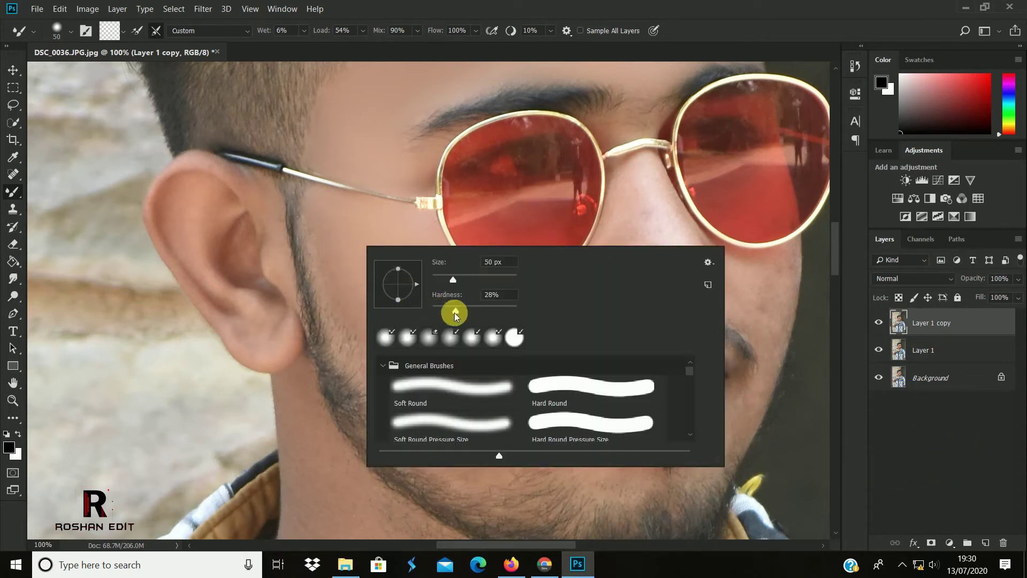
# Smooth the cheek below the glasses arm, then hide Layer 1 copy to compare.
pyautogui.click(350, 243)
pyautogui.press(']')
pyautogui.press(']')
pyautogui.press(']')
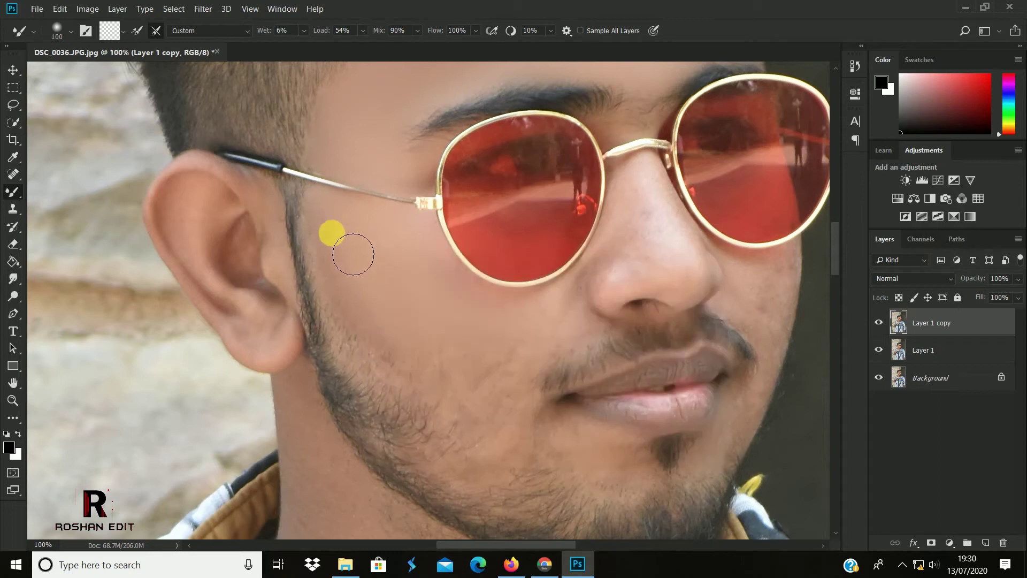
pyautogui.moveTo(343, 236)
pyautogui.mouseDown()
pyautogui.moveTo(362, 314)
pyautogui.moveTo(360, 289)
pyautogui.moveTo(419, 370)
pyautogui.moveTo(477, 367)
pyautogui.moveTo(451, 284)
pyautogui.moveTo(436, 252)
pyautogui.moveTo(373, 299)
pyautogui.moveTo(350, 273)
pyautogui.moveTo(385, 348)
pyautogui.moveTo(422, 364)
pyautogui.moveTo(392, 371)
pyautogui.moveTo(502, 370)
pyautogui.moveTo(468, 363)
pyautogui.moveTo(538, 351)
pyautogui.moveTo(560, 325)
pyautogui.moveTo(536, 374)
pyautogui.moveTo(556, 318)
pyautogui.moveTo(486, 300)
pyautogui.moveTo(554, 307)
pyautogui.moveTo(577, 285)
pyautogui.moveTo(529, 321)
pyautogui.moveTo(589, 279)
pyautogui.moveTo(570, 344)
pyautogui.moveTo(581, 335)
pyautogui.moveTo(557, 343)
pyautogui.moveTo(571, 303)
pyautogui.moveTo(584, 324)
pyautogui.moveTo(578, 349)
pyautogui.moveTo(551, 360)
pyautogui.moveTo(552, 374)
pyautogui.moveTo(579, 346)
pyautogui.moveTo(590, 347)
pyautogui.moveTo(583, 308)
pyautogui.moveTo(557, 369)
pyautogui.moveTo(491, 395)
pyautogui.moveTo(540, 447)
pyautogui.moveTo(540, 404)
pyautogui.moveTo(490, 414)
pyautogui.moveTo(438, 392)
pyautogui.moveTo(442, 403)
pyautogui.moveTo(369, 337)
pyautogui.moveTo(411, 408)
pyautogui.moveTo(423, 387)
pyautogui.moveTo(482, 411)
pyautogui.moveTo(520, 360)
pyautogui.moveTo(544, 360)
pyautogui.moveTo(330, 285)
pyautogui.moveTo(385, 291)
pyautogui.moveTo(349, 248)
pyautogui.moveTo(335, 272)
pyautogui.moveTo(354, 328)
pyautogui.moveTo(390, 380)
pyautogui.moveTo(431, 314)
pyautogui.moveTo(360, 250)
pyautogui.moveTo(412, 266)
pyautogui.moveTo(521, 360)
pyautogui.moveTo(575, 319)
pyautogui.moveTo(535, 441)
pyautogui.moveTo(473, 416)
pyautogui.moveTo(436, 416)
pyautogui.moveTo(389, 371)
pyautogui.moveTo(516, 454)
pyautogui.moveTo(485, 452)
pyautogui.moveTo(403, 390)
pyautogui.moveTo(434, 395)
pyautogui.moveTo(448, 378)
pyautogui.moveTo(497, 375)
pyautogui.mouseUp()
pyautogui.press('[')
pyautogui.press('[')
pyautogui.press('[')
pyautogui.press('[')
pyautogui.press('[')
pyautogui.press('[')
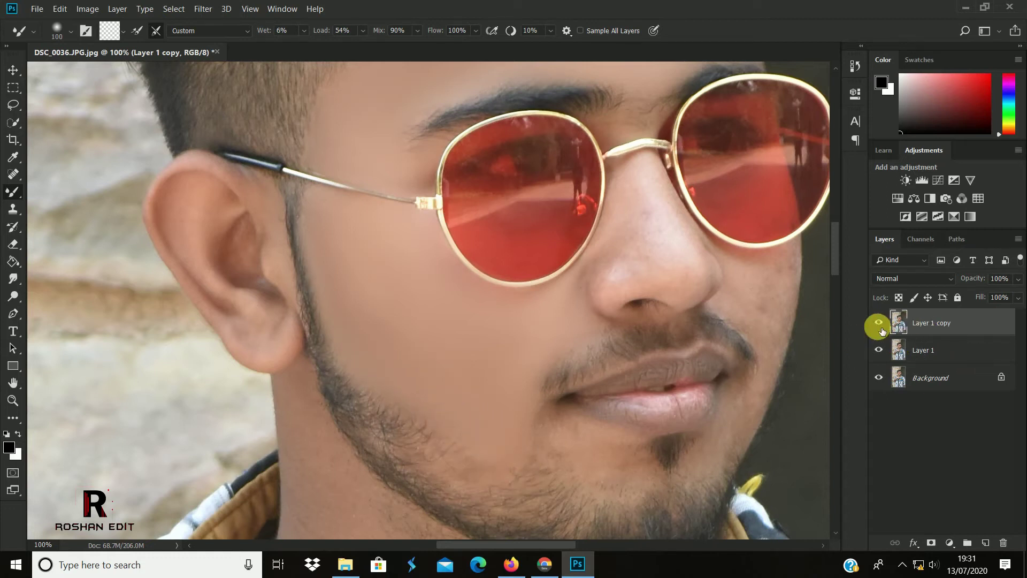
pyautogui.click(879, 324)
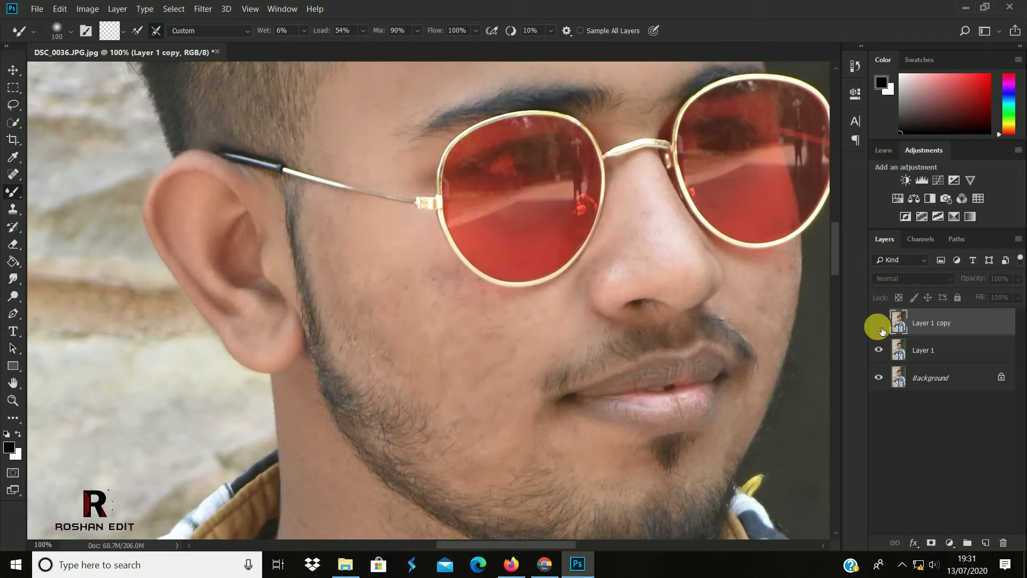
# Show Layer 1 copy again and blend the skin along the side of the nose.
pyautogui.click(879, 325)
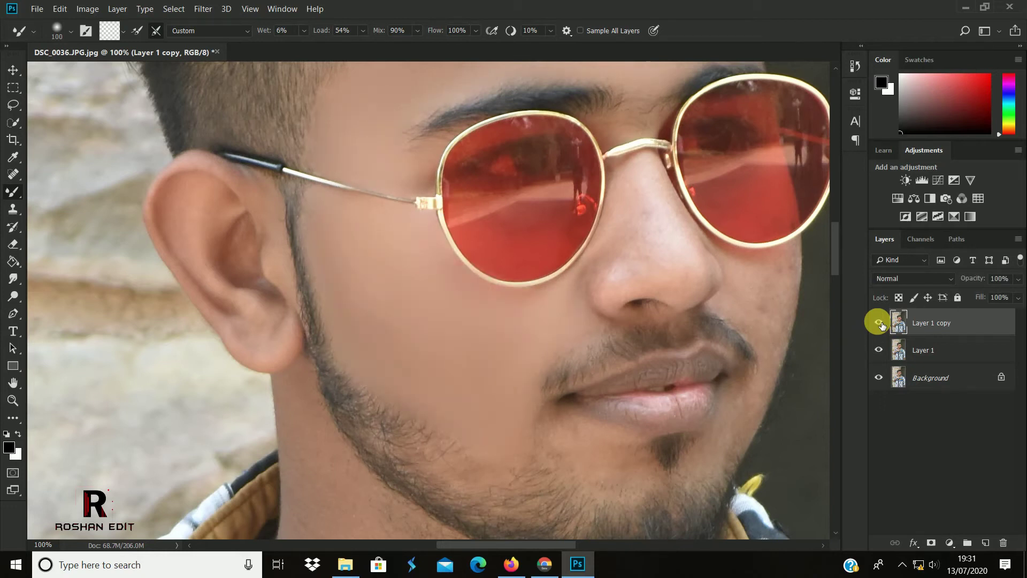
pyautogui.scroll(2, 535, 332)
pyautogui.scroll(1, 493, 328)
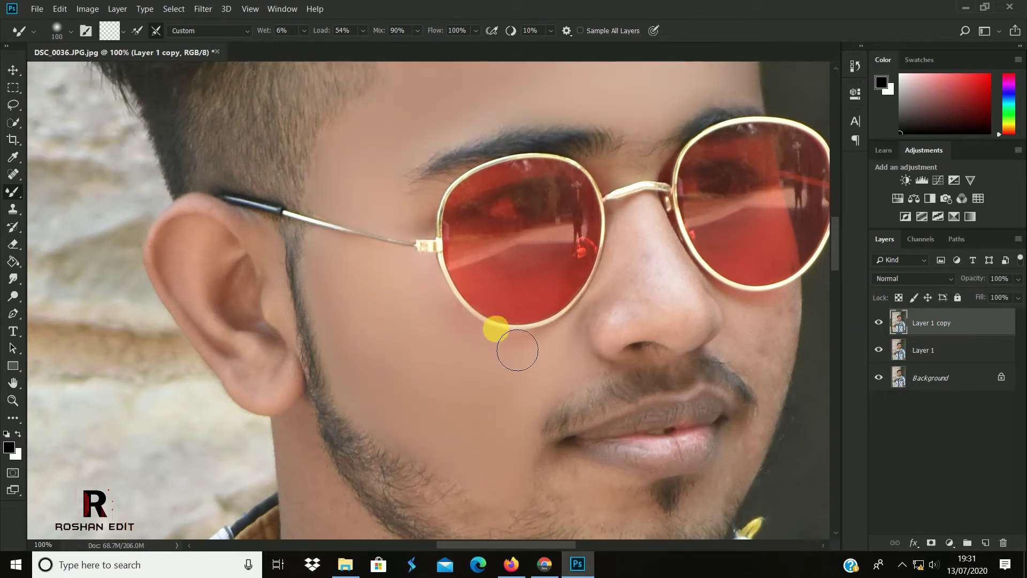
pyautogui.press('[')
pyautogui.moveTo(581, 343); pyautogui.dragTo(593, 324)
pyautogui.moveTo(605, 362)
pyautogui.mouseDown()
pyautogui.moveTo(591, 305)
pyautogui.moveTo(614, 259)
pyautogui.moveTo(593, 314)
pyautogui.moveTo(618, 268)
pyautogui.moveTo(619, 303)
pyautogui.moveTo(635, 262)
pyautogui.moveTo(635, 277)
pyautogui.moveTo(666, 247)
pyautogui.mouseUp()
# Smooth the shadow beside the nostril and the skin around the nose tip.
pyautogui.press(']')
pyautogui.press(']')
pyautogui.press(']')
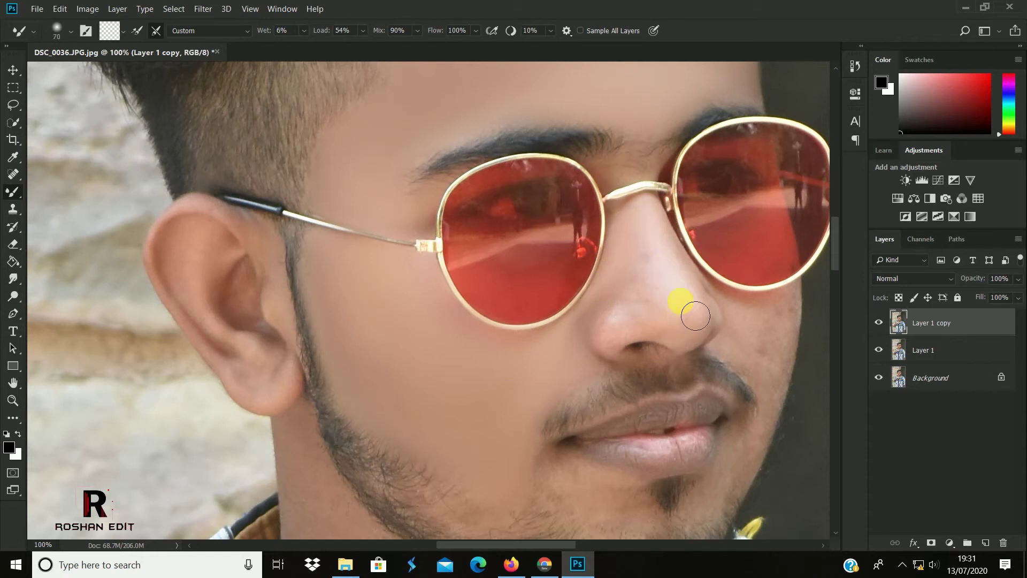
pyautogui.moveTo(703, 348)
pyautogui.mouseDown()
pyautogui.moveTo(640, 340)
pyautogui.moveTo(657, 280)
pyautogui.moveTo(629, 312)
pyautogui.moveTo(651, 287)
pyautogui.moveTo(645, 342)
pyautogui.moveTo(622, 354)
pyautogui.moveTo(648, 335)
pyautogui.moveTo(624, 358)
pyautogui.moveTo(669, 259)
pyautogui.mouseUp()
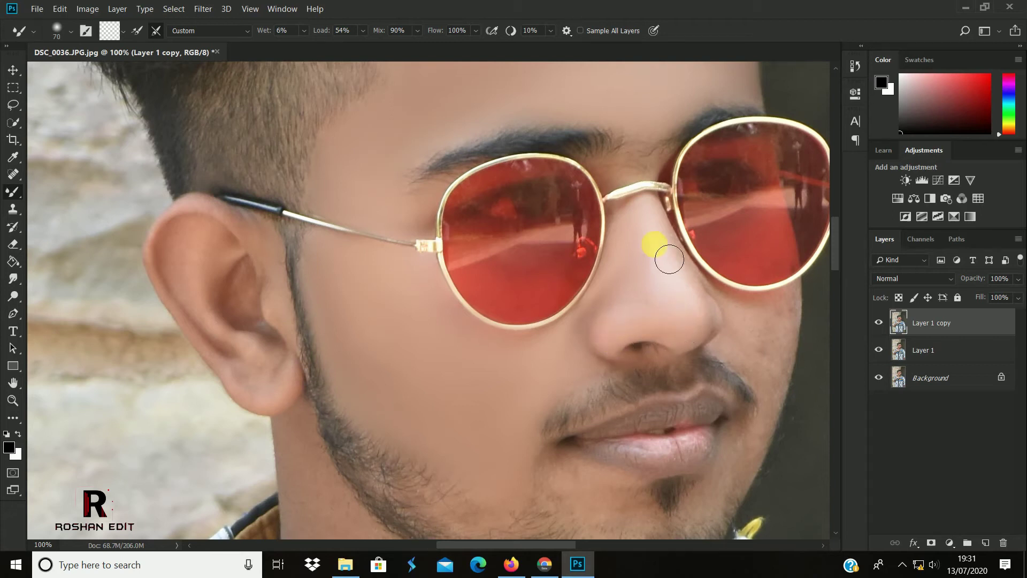
pyautogui.moveTo(704, 304)
pyautogui.mouseDown()
pyautogui.moveTo(700, 341)
pyautogui.moveTo(634, 330)
pyautogui.moveTo(654, 266)
pyautogui.moveTo(709, 350)
pyautogui.moveTo(676, 335)
pyautogui.moveTo(722, 330)
pyautogui.mouseUp()
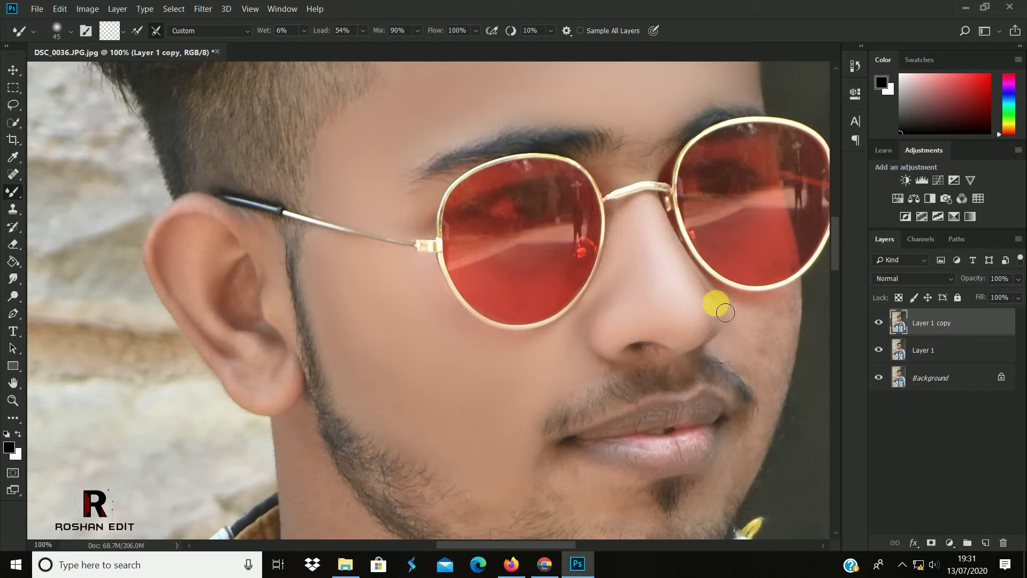
pyautogui.moveTo(713, 338)
pyautogui.mouseDown()
pyautogui.moveTo(693, 353)
pyautogui.moveTo(702, 334)
pyautogui.mouseUp()
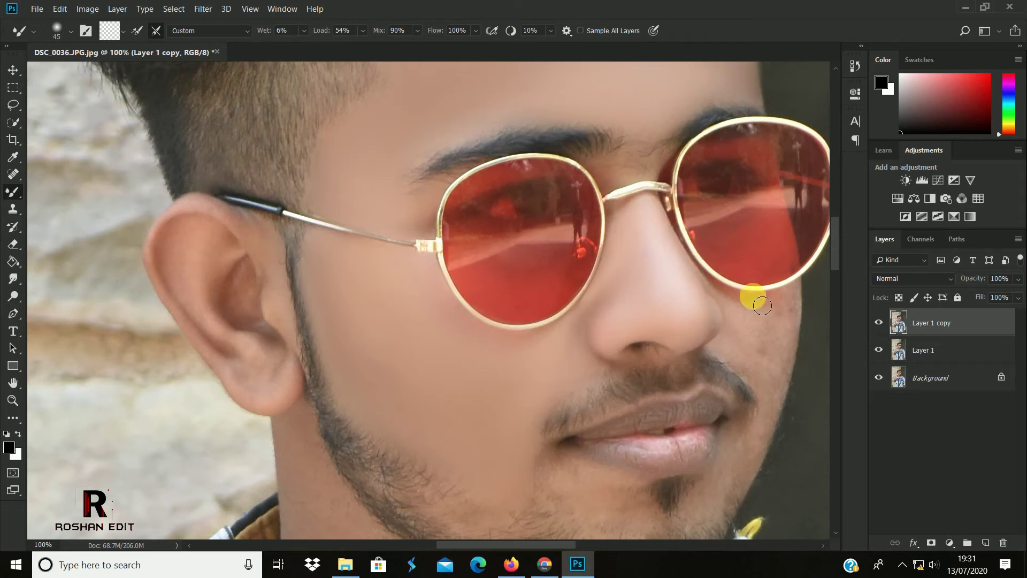
pyautogui.moveTo(525, 540); pyautogui.dragTo(565, 543)
pyautogui.moveTo(556, 407)
pyautogui.mouseDown()
pyautogui.moveTo(530, 350)
pyautogui.moveTo(575, 311)
pyautogui.moveTo(562, 390)
pyautogui.moveTo(587, 346)
pyautogui.moveTo(568, 353)
pyautogui.moveTo(511, 286)
pyautogui.moveTo(546, 339)
pyautogui.moveTo(577, 337)
pyautogui.moveTo(574, 321)
pyautogui.moveTo(598, 310)
pyautogui.mouseUp()
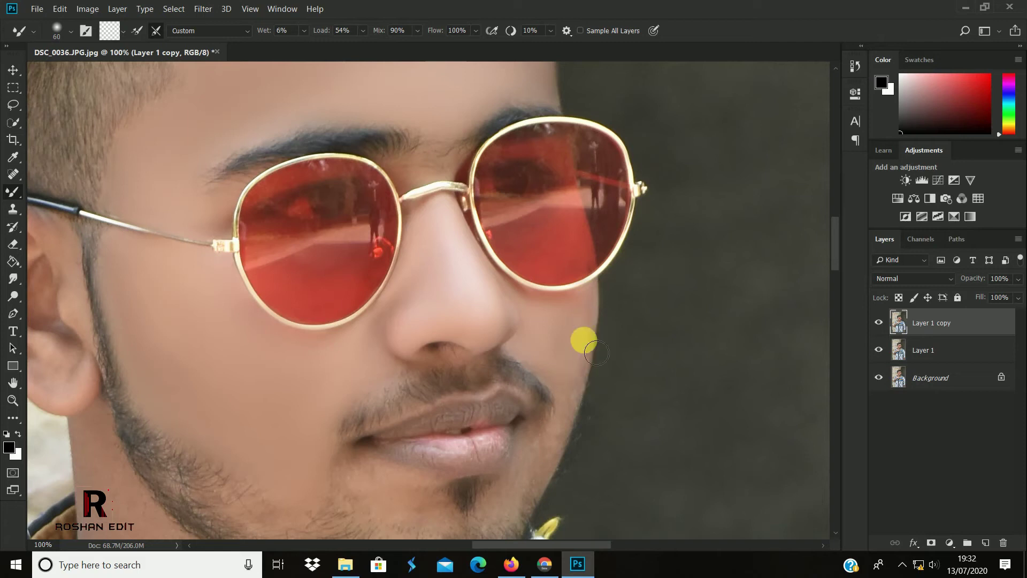
# Smooth the jaw edge, far cheek, chin and the skin below the lip.
pyautogui.moveTo(587, 394); pyautogui.dragTo(575, 404)
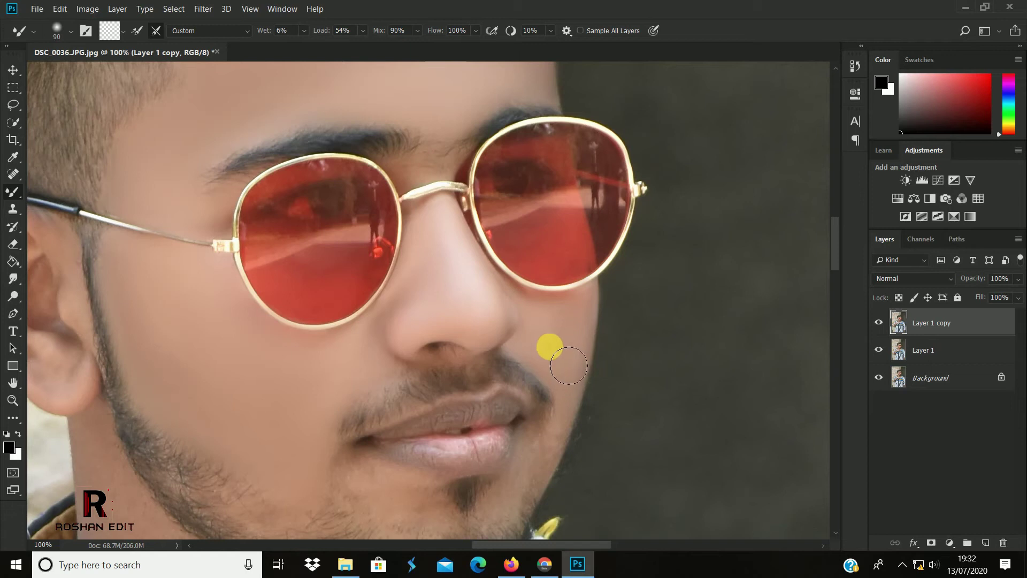
pyautogui.moveTo(586, 331)
pyautogui.mouseDown()
pyautogui.moveTo(550, 360)
pyautogui.moveTo(560, 334)
pyautogui.moveTo(532, 308)
pyautogui.moveTo(534, 344)
pyautogui.mouseUp()
pyautogui.press('[')
pyautogui.press('[')
pyautogui.scroll(-2, 557, 348)
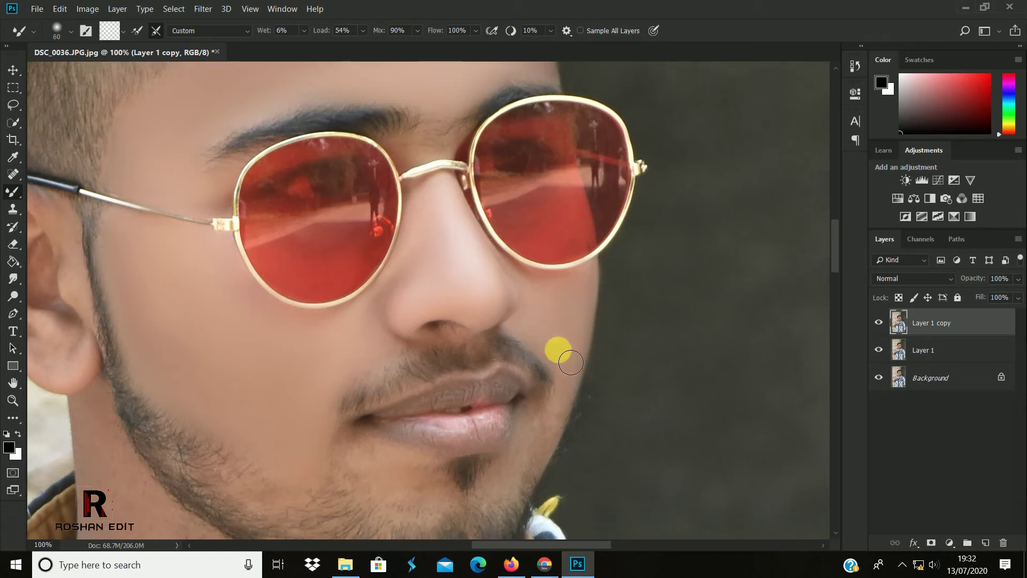
pyautogui.scroll(-2, 569, 365)
pyautogui.moveTo(580, 335)
pyautogui.mouseDown()
pyautogui.moveTo(558, 396)
pyautogui.moveTo(541, 386)
pyautogui.moveTo(539, 428)
pyautogui.moveTo(536, 405)
pyautogui.moveTo(517, 432)
pyautogui.moveTo(537, 447)
pyautogui.moveTo(550, 388)
pyautogui.moveTo(580, 352)
pyautogui.moveTo(562, 402)
pyautogui.moveTo(505, 455)
pyautogui.moveTo(514, 457)
pyautogui.moveTo(547, 406)
pyautogui.moveTo(465, 417)
pyautogui.mouseUp()
pyautogui.scroll(-1, 465, 416)
pyautogui.scroll(-1, 425, 402)
pyautogui.moveTo(405, 438)
pyautogui.mouseDown()
pyautogui.moveTo(311, 340)
pyautogui.moveTo(336, 347)
pyautogui.moveTo(340, 304)
pyautogui.moveTo(386, 378)
pyautogui.moveTo(395, 235)
pyautogui.moveTo(401, 249)
pyautogui.moveTo(387, 252)
pyautogui.moveTo(425, 350)
pyautogui.moveTo(465, 236)
pyautogui.moveTo(442, 240)
pyautogui.moveTo(411, 386)
pyautogui.moveTo(448, 386)
pyautogui.moveTo(434, 381)
pyautogui.moveTo(420, 402)
pyautogui.moveTo(399, 369)
pyautogui.moveTo(401, 394)
pyautogui.moveTo(453, 409)
pyautogui.moveTo(390, 381)
pyautogui.moveTo(432, 427)
pyautogui.moveTo(421, 418)
pyautogui.moveTo(453, 413)
pyautogui.moveTo(397, 382)
pyautogui.moveTo(427, 374)
pyautogui.moveTo(395, 371)
pyautogui.moveTo(404, 418)
pyautogui.moveTo(519, 389)
pyautogui.moveTo(498, 393)
pyautogui.mouseUp()
pyautogui.press('[')
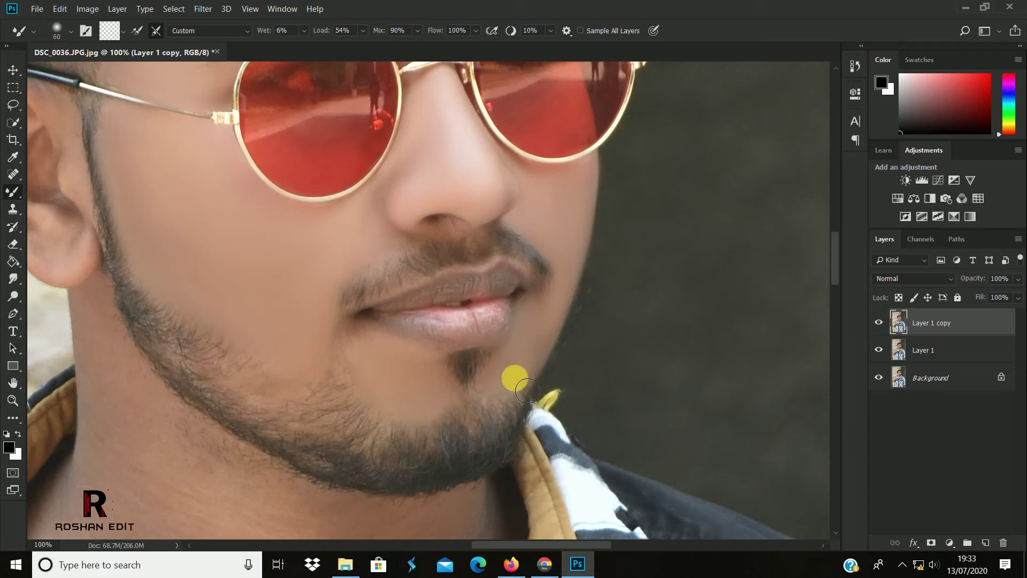
# Pan to the ear and smooth its skin and the earlobe with a smaller brush.
pyautogui.scroll(3, 488, 351)
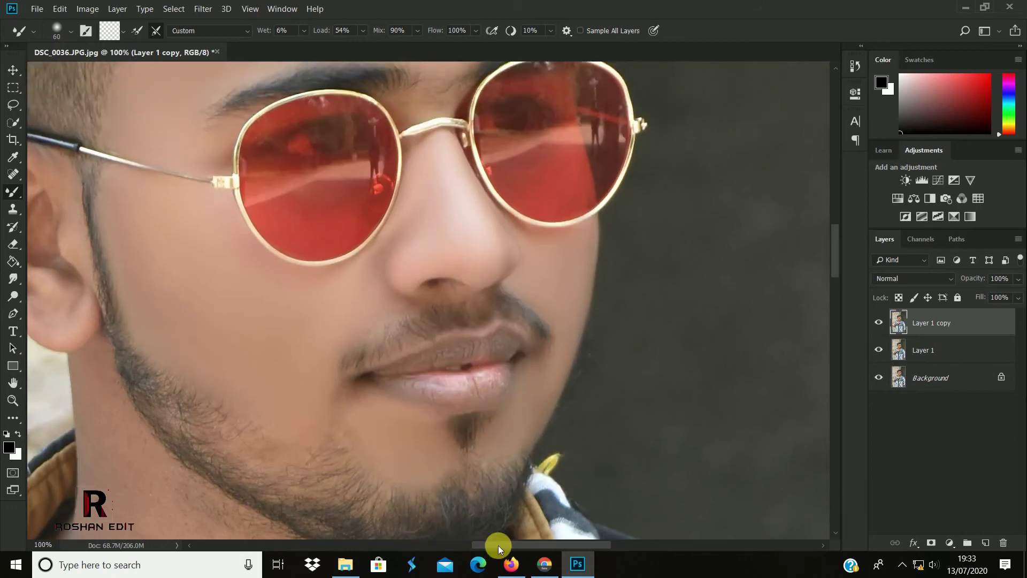
pyautogui.moveTo(499, 545); pyautogui.dragTo(461, 545)
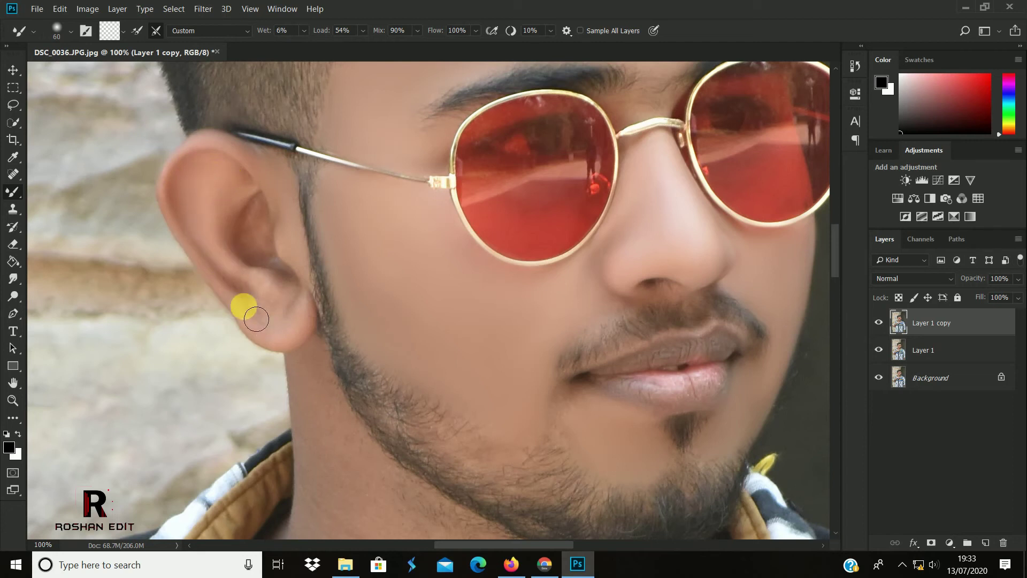
pyautogui.moveTo(269, 232)
pyautogui.mouseDown()
pyautogui.moveTo(263, 253)
pyautogui.moveTo(258, 231)
pyautogui.moveTo(272, 213)
pyautogui.moveTo(262, 224)
pyautogui.moveTo(248, 194)
pyautogui.moveTo(257, 222)
pyautogui.moveTo(259, 196)
pyautogui.moveTo(288, 285)
pyautogui.moveTo(251, 308)
pyautogui.mouseUp()
pyautogui.press('[')
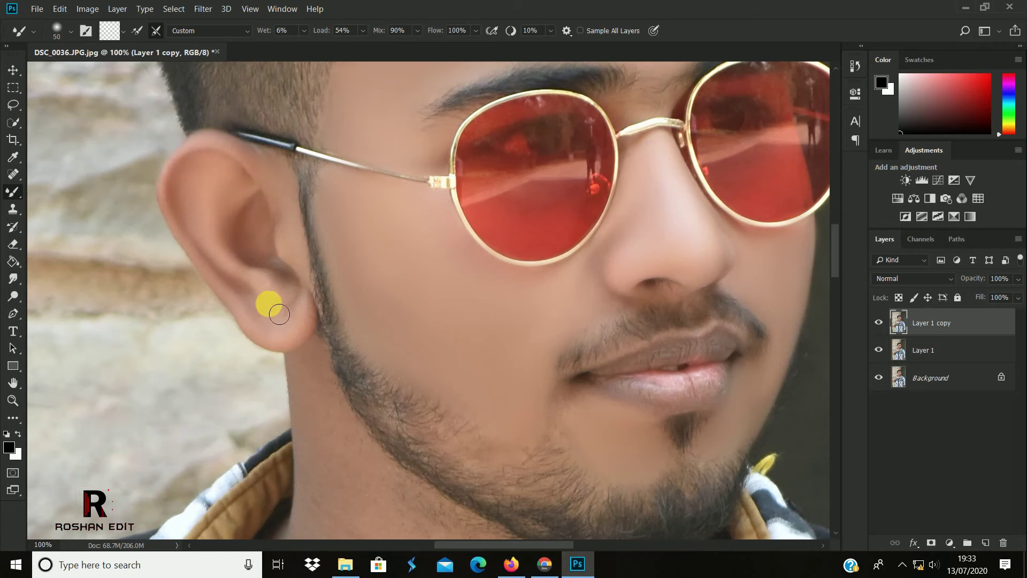
pyautogui.moveTo(302, 296); pyautogui.dragTo(301, 320)
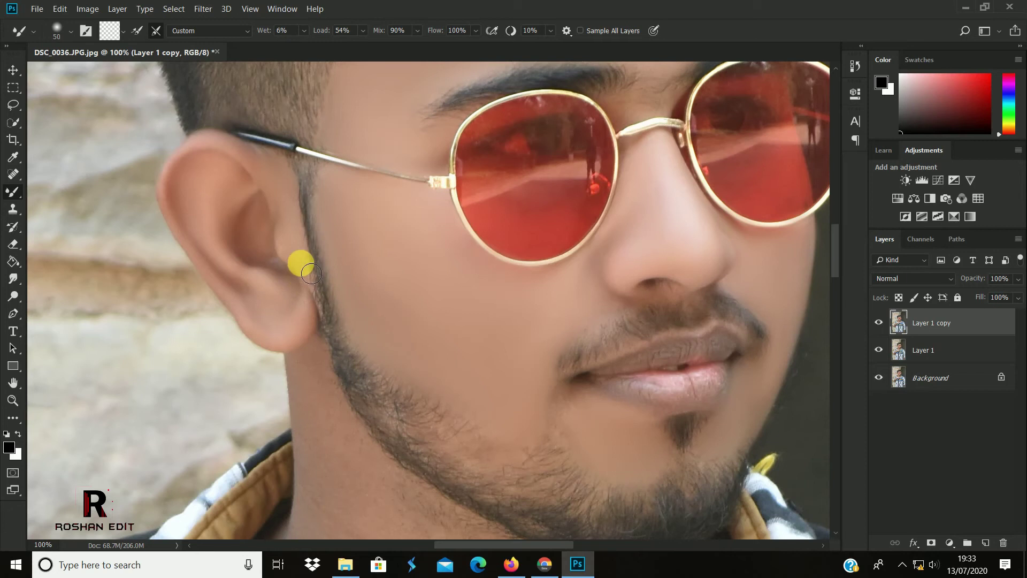
# Blend the neck skin below the ear and jaw, enlarging the brush for the wide area.
pyautogui.scroll(-2, 308, 240)
pyautogui.scroll(-2, 331, 241)
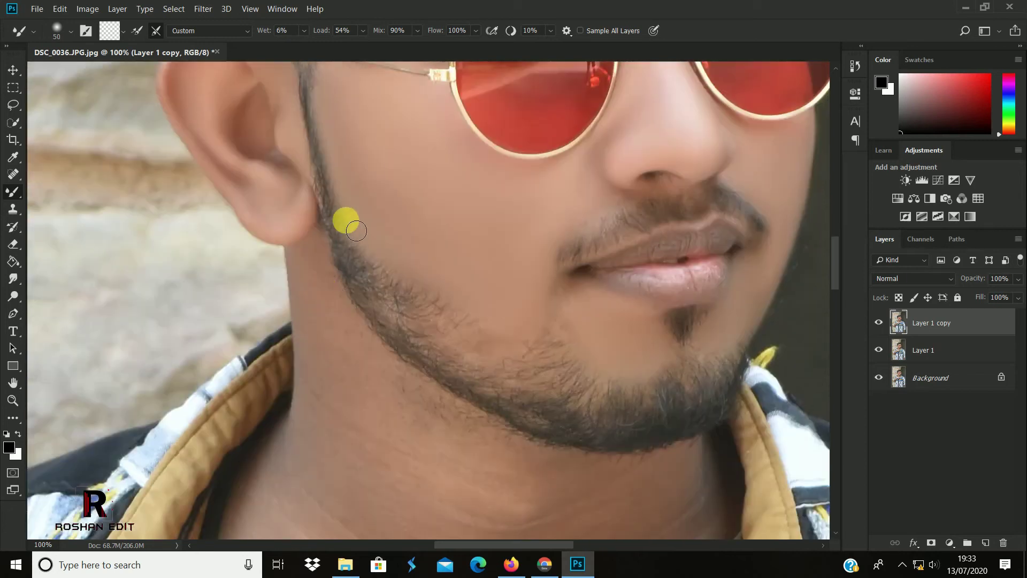
pyautogui.scroll(-2, 332, 286)
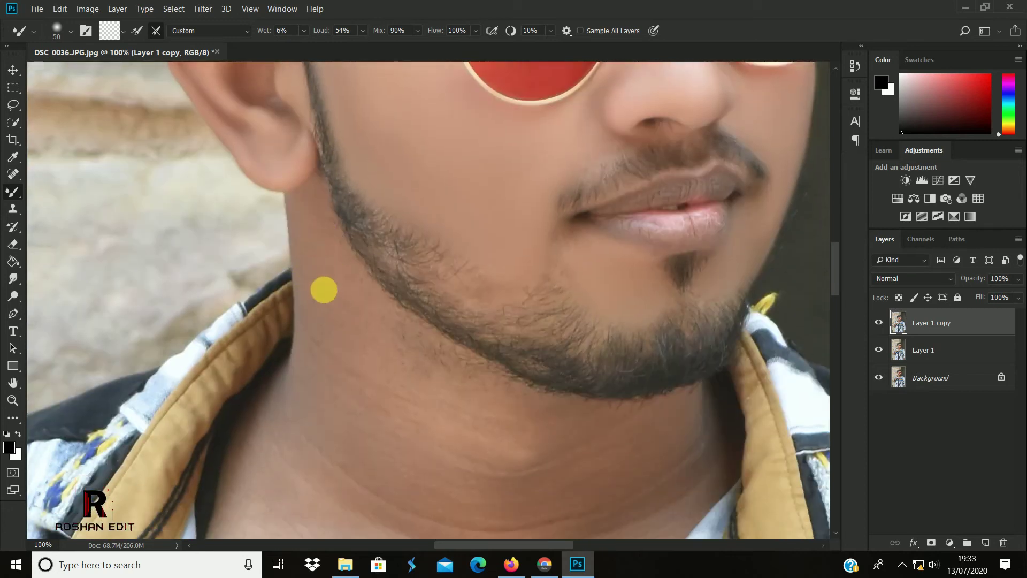
pyautogui.moveTo(333, 283); pyautogui.dragTo(323, 239)
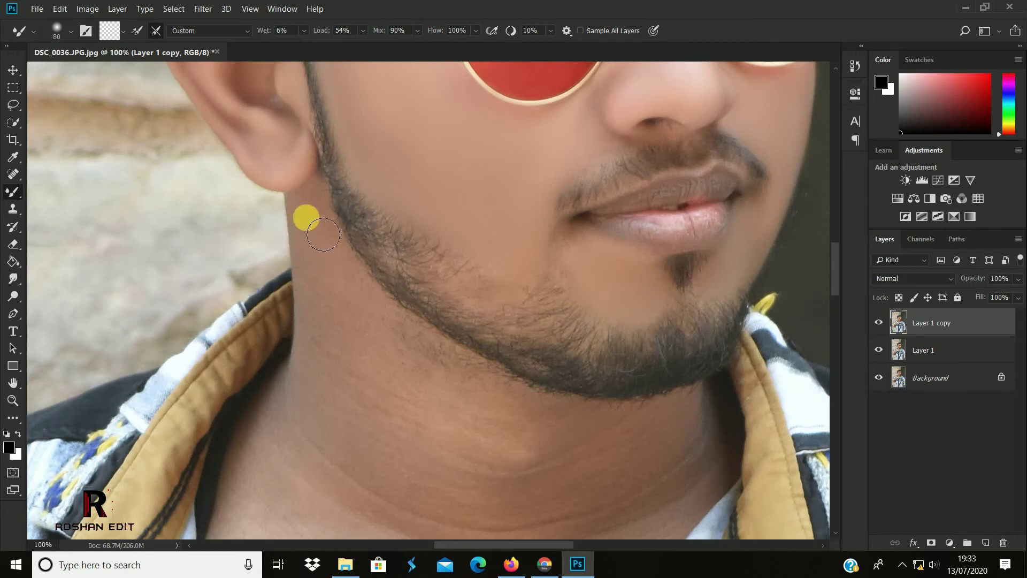
pyautogui.moveTo(337, 235)
pyautogui.mouseDown()
pyautogui.moveTo(324, 246)
pyautogui.moveTo(318, 228)
pyautogui.moveTo(322, 262)
pyautogui.moveTo(348, 308)
pyautogui.moveTo(340, 251)
pyautogui.moveTo(368, 304)
pyautogui.moveTo(361, 334)
pyautogui.moveTo(330, 287)
pyautogui.moveTo(332, 378)
pyautogui.moveTo(351, 333)
pyautogui.moveTo(331, 392)
pyautogui.moveTo(325, 325)
pyautogui.moveTo(371, 411)
pyautogui.moveTo(400, 409)
pyautogui.moveTo(383, 337)
pyautogui.moveTo(360, 305)
pyautogui.moveTo(417, 381)
pyautogui.moveTo(440, 388)
pyautogui.moveTo(427, 362)
pyautogui.moveTo(425, 388)
pyautogui.moveTo(441, 369)
pyautogui.moveTo(499, 405)
pyautogui.moveTo(378, 403)
pyautogui.moveTo(355, 448)
pyautogui.moveTo(402, 490)
pyautogui.moveTo(381, 496)
pyautogui.moveTo(416, 480)
pyautogui.moveTo(529, 470)
pyautogui.moveTo(490, 435)
pyautogui.moveTo(560, 408)
pyautogui.moveTo(465, 367)
pyautogui.moveTo(529, 328)
pyautogui.moveTo(707, 333)
pyautogui.moveTo(662, 378)
pyautogui.moveTo(710, 337)
pyautogui.moveTo(706, 362)
pyautogui.moveTo(719, 350)
pyautogui.moveTo(630, 414)
pyautogui.moveTo(526, 368)
pyautogui.moveTo(546, 355)
pyautogui.moveTo(500, 275)
pyautogui.moveTo(459, 241)
pyautogui.moveTo(547, 292)
pyautogui.moveTo(454, 243)
pyautogui.moveTo(385, 189)
pyautogui.moveTo(539, 285)
pyautogui.moveTo(612, 278)
pyautogui.moveTo(397, 252)
pyautogui.moveTo(323, 294)
pyautogui.moveTo(268, 282)
pyautogui.moveTo(300, 207)
pyautogui.moveTo(252, 357)
pyautogui.moveTo(333, 275)
pyautogui.moveTo(314, 275)
pyautogui.moveTo(353, 330)
pyautogui.moveTo(447, 356)
pyautogui.moveTo(380, 293)
pyautogui.moveTo(438, 339)
pyautogui.moveTo(568, 367)
pyautogui.moveTo(502, 368)
pyautogui.moveTo(677, 342)
pyautogui.moveTo(721, 283)
pyautogui.moveTo(574, 358)
pyautogui.moveTo(521, 355)
pyautogui.moveTo(399, 312)
pyautogui.moveTo(355, 344)
pyautogui.moveTo(335, 337)
pyautogui.mouseUp()
pyautogui.press(']')
pyautogui.press(']')
pyautogui.press(']')
pyautogui.scroll(-3, 489, 435)
pyautogui.scroll(-3, 524, 435)
pyautogui.press(']')
pyautogui.press('[')
pyautogui.press('[')
pyautogui.press('[')
pyautogui.scroll(-3, 323, 294)
# Smooth the throat and chest down to the T-shirt neckline, blending along the collar edge.
pyautogui.scroll(-3, 374, 327)
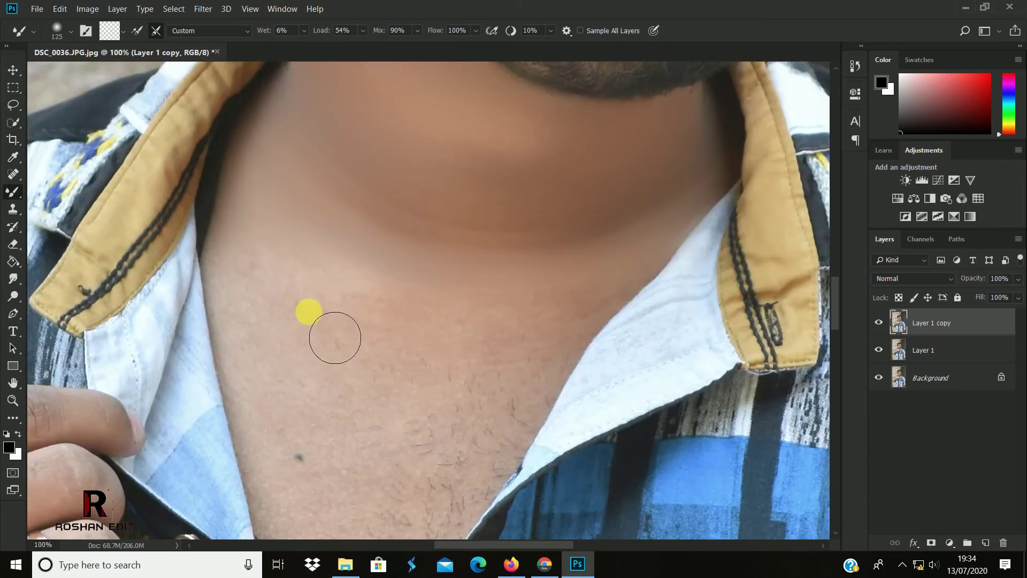
pyautogui.scroll(-3, 337, 341)
pyautogui.press(']')
pyautogui.press(']')
pyautogui.moveTo(274, 242)
pyautogui.mouseDown()
pyautogui.moveTo(305, 390)
pyautogui.moveTo(284, 291)
pyautogui.moveTo(302, 238)
pyautogui.moveTo(390, 287)
pyautogui.moveTo(308, 218)
pyautogui.moveTo(579, 304)
pyautogui.moveTo(408, 305)
pyautogui.moveTo(563, 277)
pyautogui.moveTo(547, 298)
pyautogui.moveTo(587, 294)
pyautogui.moveTo(637, 266)
pyautogui.moveTo(374, 277)
pyautogui.moveTo(470, 303)
pyautogui.moveTo(628, 255)
pyautogui.moveTo(672, 208)
pyautogui.moveTo(666, 229)
pyautogui.moveTo(612, 250)
pyautogui.moveTo(654, 176)
pyautogui.moveTo(316, 380)
pyautogui.moveTo(286, 305)
pyautogui.moveTo(264, 318)
pyautogui.moveTo(246, 257)
pyautogui.moveTo(264, 281)
pyautogui.moveTo(286, 421)
pyautogui.moveTo(326, 390)
pyautogui.moveTo(337, 296)
pyautogui.moveTo(367, 323)
pyautogui.moveTo(339, 324)
pyautogui.moveTo(333, 291)
pyautogui.moveTo(344, 298)
pyautogui.moveTo(399, 242)
pyautogui.moveTo(415, 287)
pyautogui.moveTo(504, 266)
pyautogui.moveTo(379, 303)
pyautogui.moveTo(416, 360)
pyautogui.moveTo(496, 358)
pyautogui.moveTo(414, 362)
pyautogui.moveTo(330, 403)
pyautogui.moveTo(324, 444)
pyautogui.moveTo(335, 432)
pyautogui.moveTo(362, 440)
pyautogui.moveTo(451, 385)
pyautogui.moveTo(594, 236)
pyautogui.moveTo(556, 304)
pyautogui.moveTo(559, 272)
pyautogui.moveTo(588, 230)
pyautogui.moveTo(496, 393)
pyautogui.moveTo(470, 416)
pyautogui.moveTo(451, 421)
pyautogui.moveTo(403, 400)
pyautogui.moveTo(344, 436)
pyautogui.moveTo(336, 455)
pyautogui.moveTo(315, 444)
pyautogui.moveTo(392, 467)
pyautogui.moveTo(429, 461)
pyautogui.moveTo(491, 392)
pyautogui.moveTo(487, 401)
pyautogui.mouseUp()
pyautogui.press('[')
pyautogui.press('[')
pyautogui.press('[')
pyautogui.press('[')
pyautogui.scroll(-2, 316, 381)
pyautogui.press(']')
pyautogui.press(']')
pyautogui.press('[')
pyautogui.press('[')
pyautogui.press('[')
pyautogui.press('[')
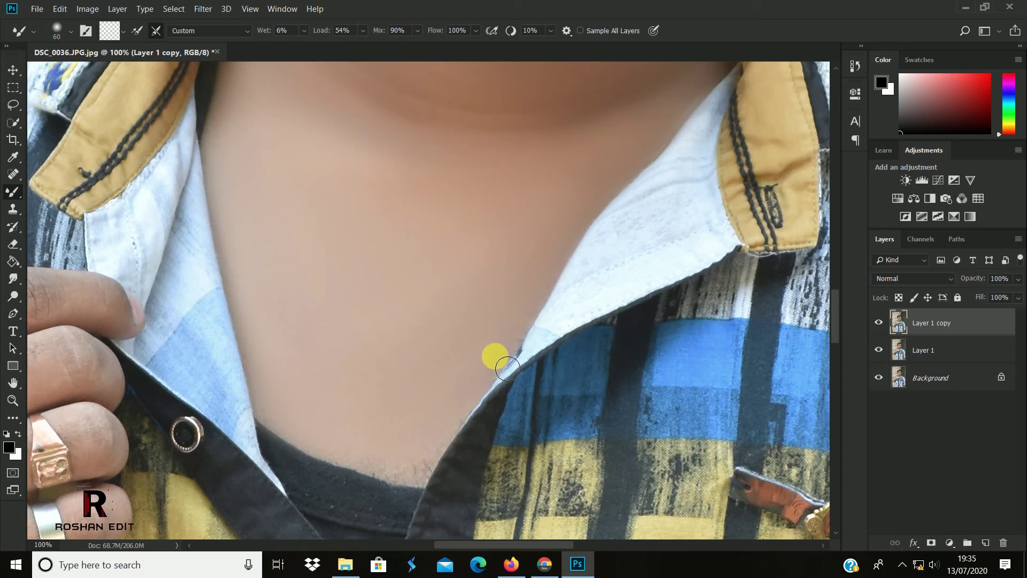
pyautogui.moveTo(517, 362)
pyautogui.mouseDown()
pyautogui.moveTo(532, 328)
pyautogui.moveTo(449, 449)
pyautogui.moveTo(394, 463)
pyautogui.moveTo(310, 454)
pyautogui.moveTo(288, 432)
pyautogui.moveTo(421, 478)
pyautogui.moveTo(356, 471)
pyautogui.moveTo(389, 482)
pyautogui.moveTo(434, 479)
pyautogui.moveTo(465, 432)
pyautogui.moveTo(408, 474)
pyautogui.moveTo(483, 383)
pyautogui.moveTo(427, 390)
pyautogui.mouseUp()
pyautogui.scroll(-2, 415, 379)
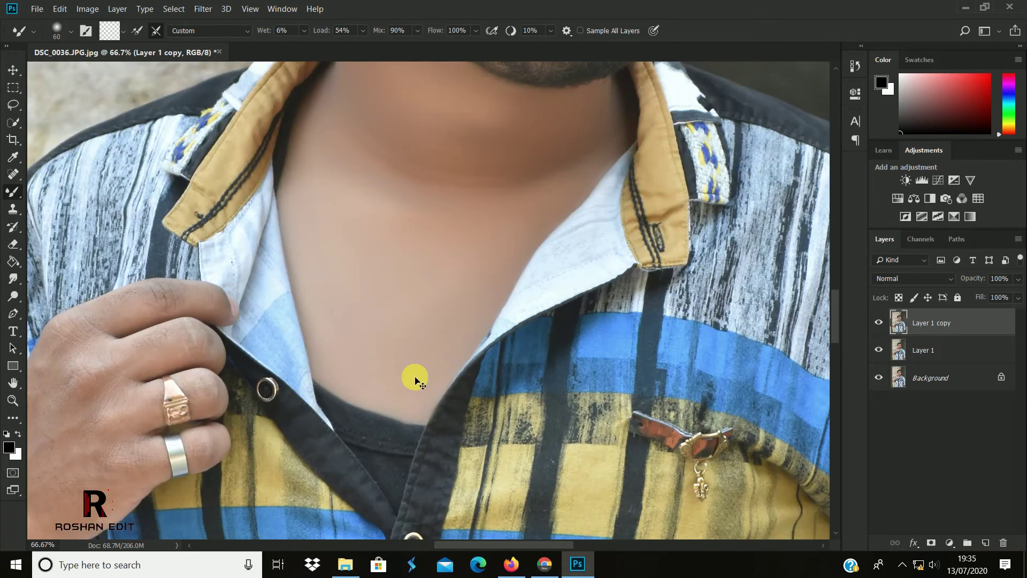
pyautogui.scroll(-2, 415, 379)
pyautogui.scroll(-2, 416, 378)
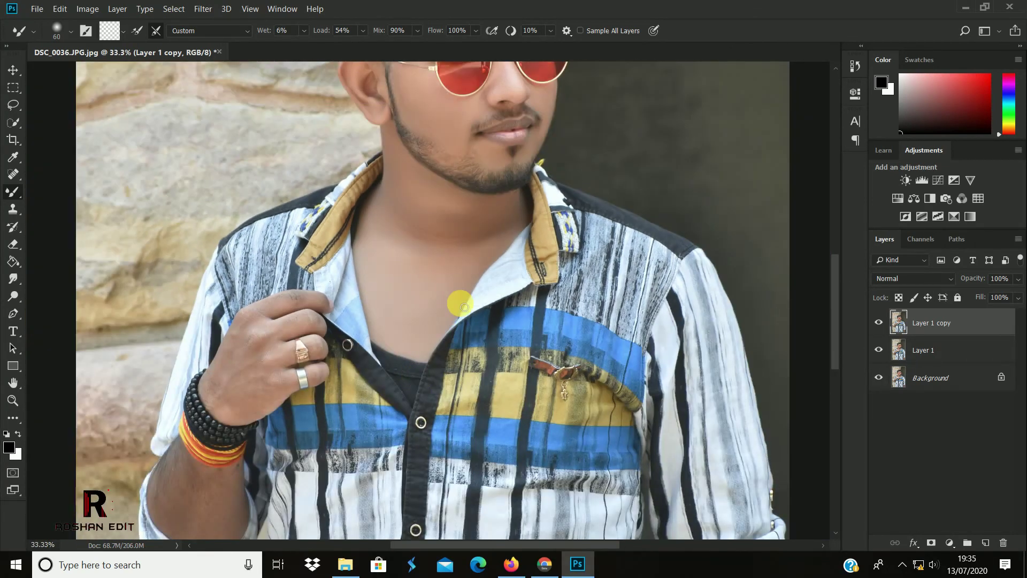
pyautogui.scroll(2, 785, 392)
pyautogui.scroll(2, 468, 275)
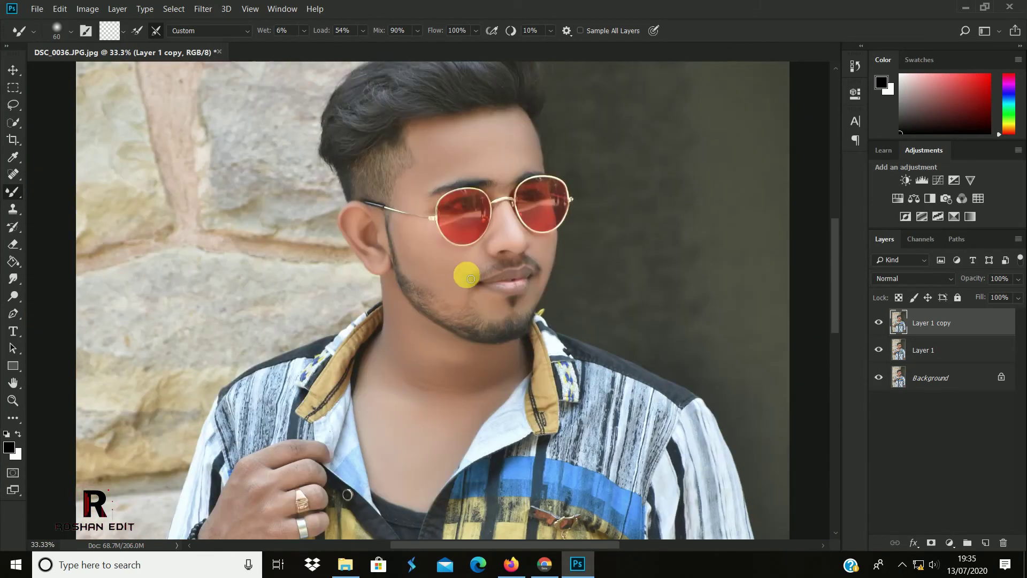
pyautogui.scroll(1, 554, 292)
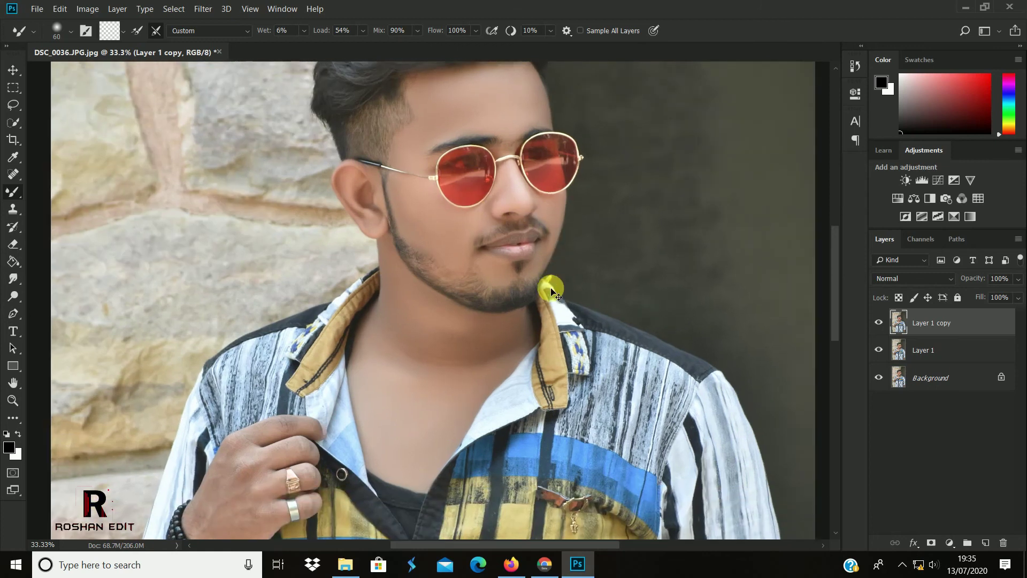
pyautogui.scroll(2, 592, 294)
pyautogui.scroll(1, 592, 312)
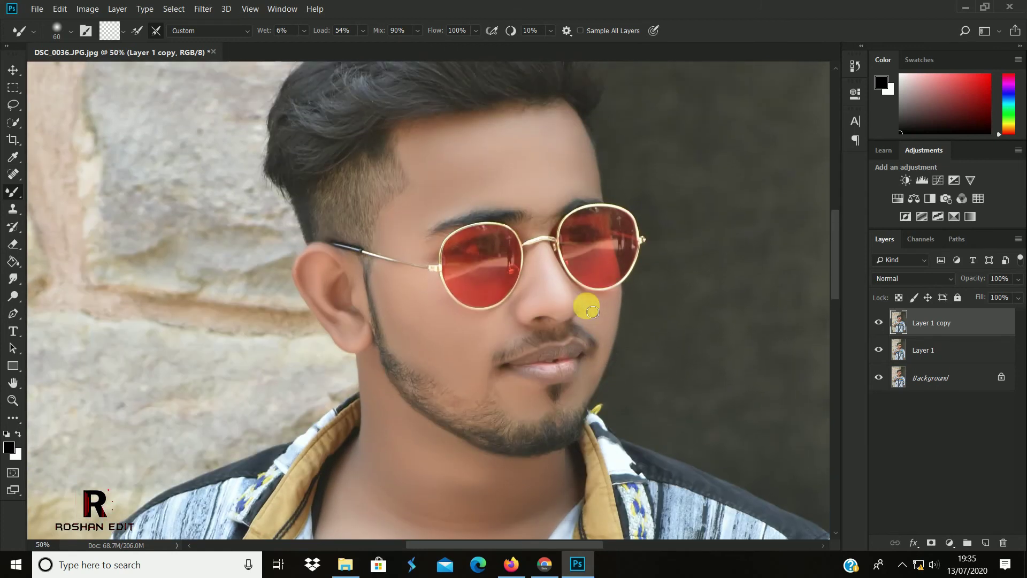
pyautogui.scroll(1, 613, 291)
pyautogui.click(889, 324)
pyautogui.click(889, 325)
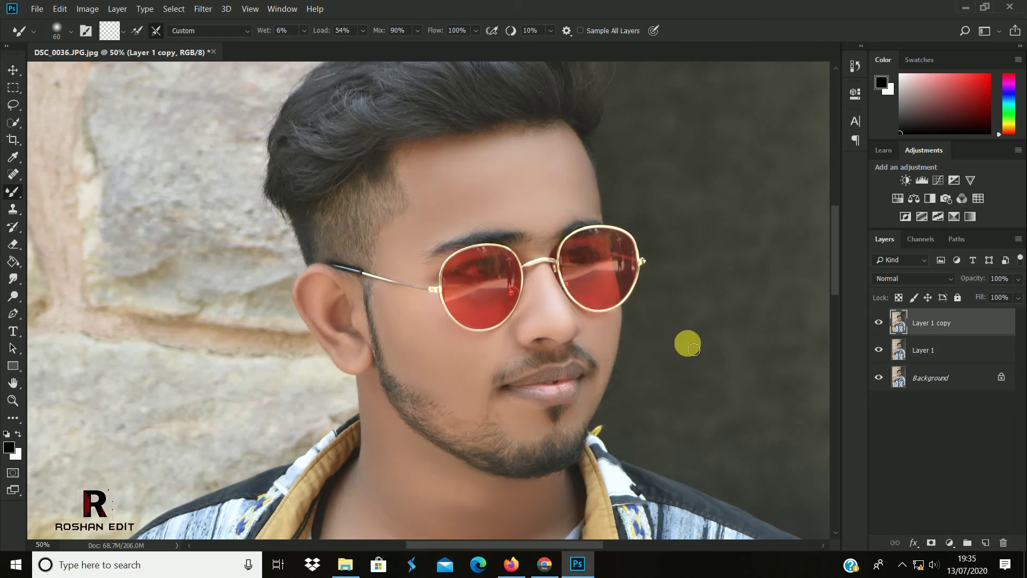
pyautogui.hotkey('ctrl', '-')
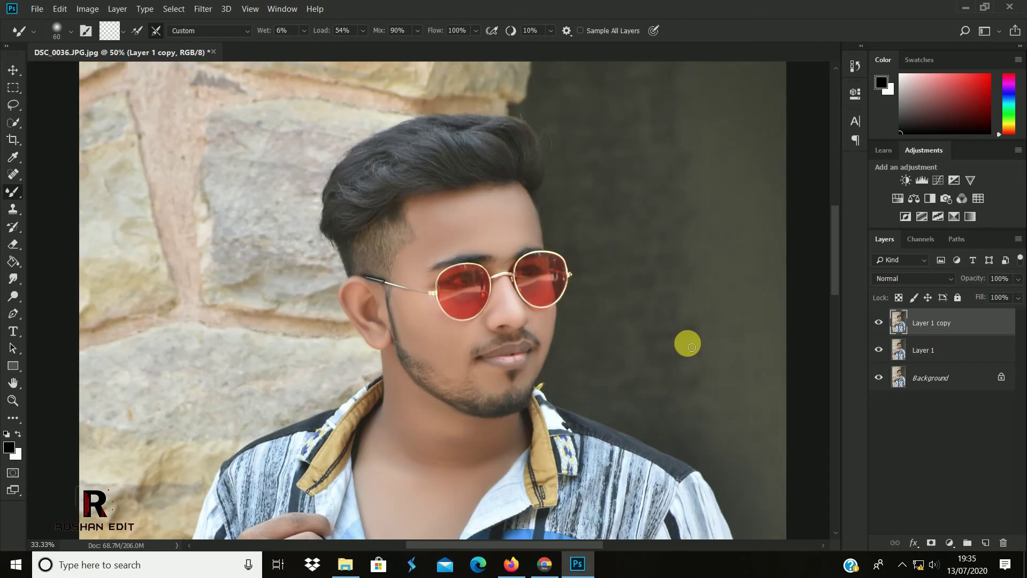
pyautogui.hotkey('ctrl', '-')
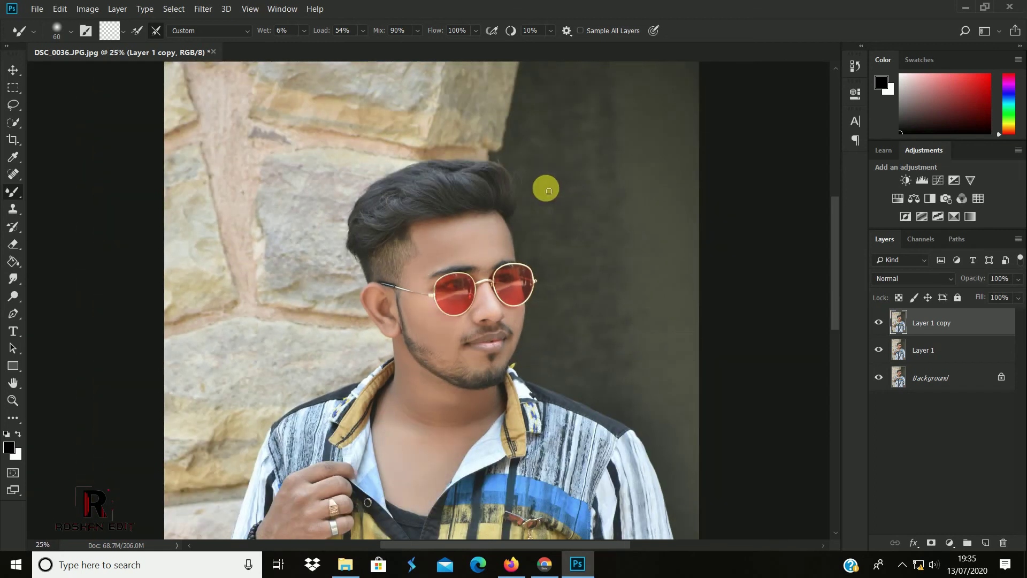
pyautogui.scroll(-1, 548, 208)
pyautogui.hotkey('ctrl', '+')
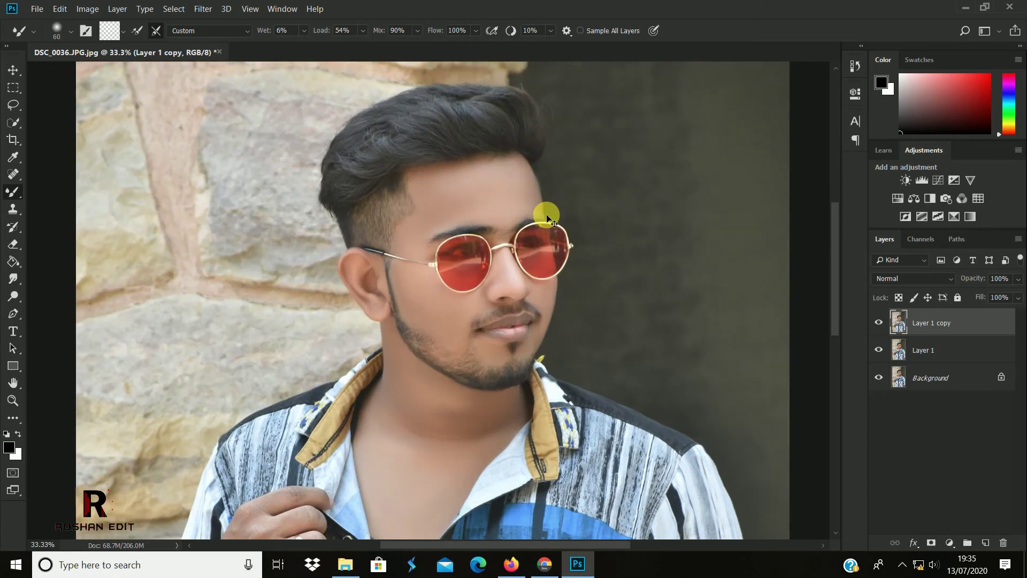
pyautogui.hotkey('ctrl', '+')
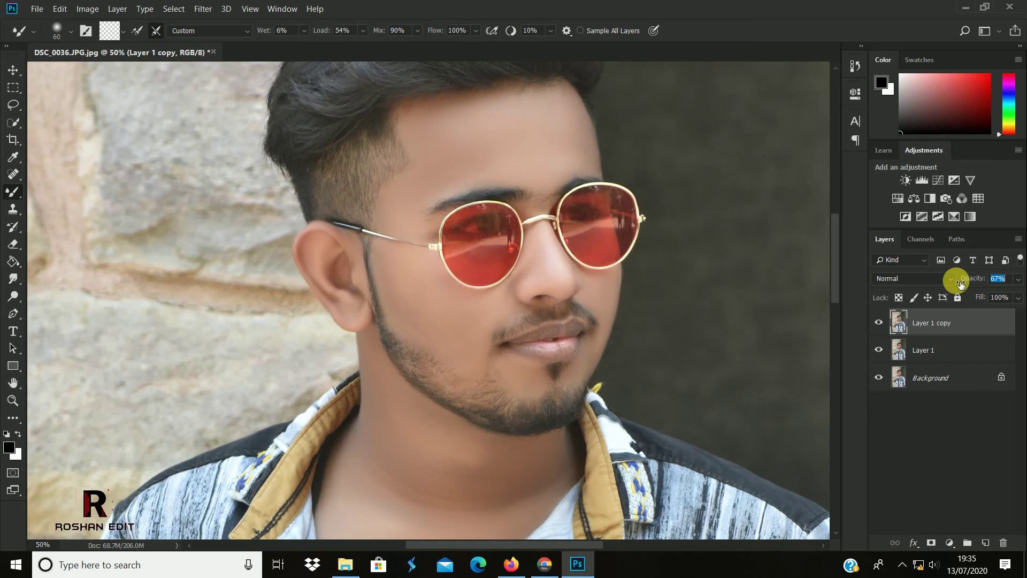
pyautogui.moveTo(986, 280); pyautogui.dragTo(972, 284)
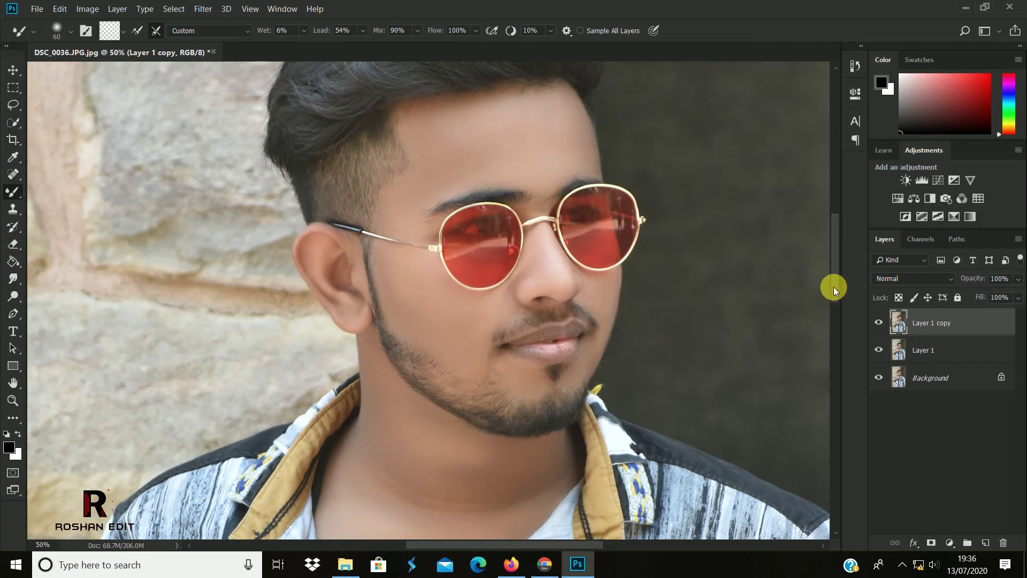
pyautogui.hotkey('ctrl', '-')
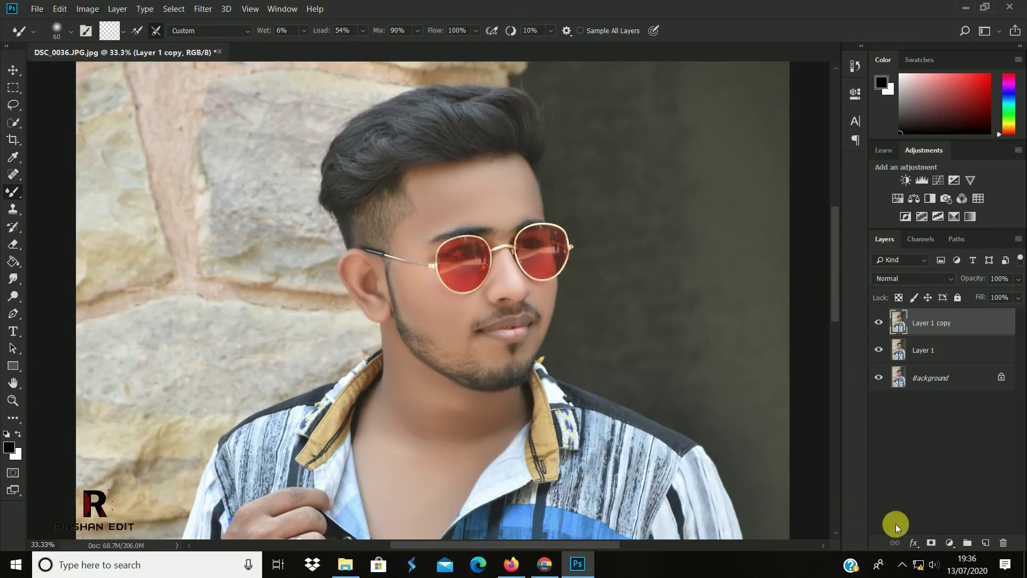
# Add a Curves adjustment layer and lift its RGB curve with three points.
pyautogui.click(949, 542)
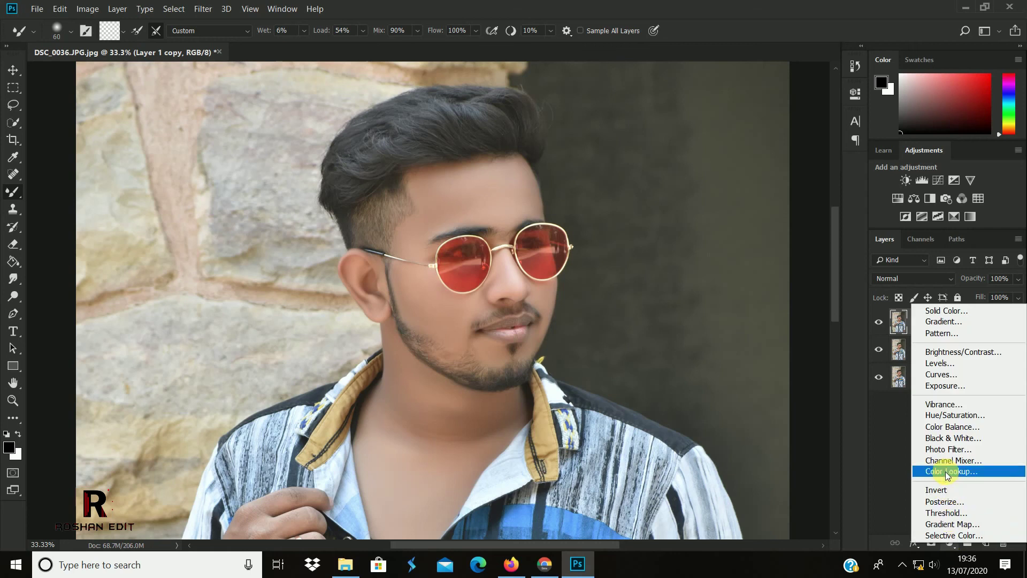
pyautogui.click(941, 374)
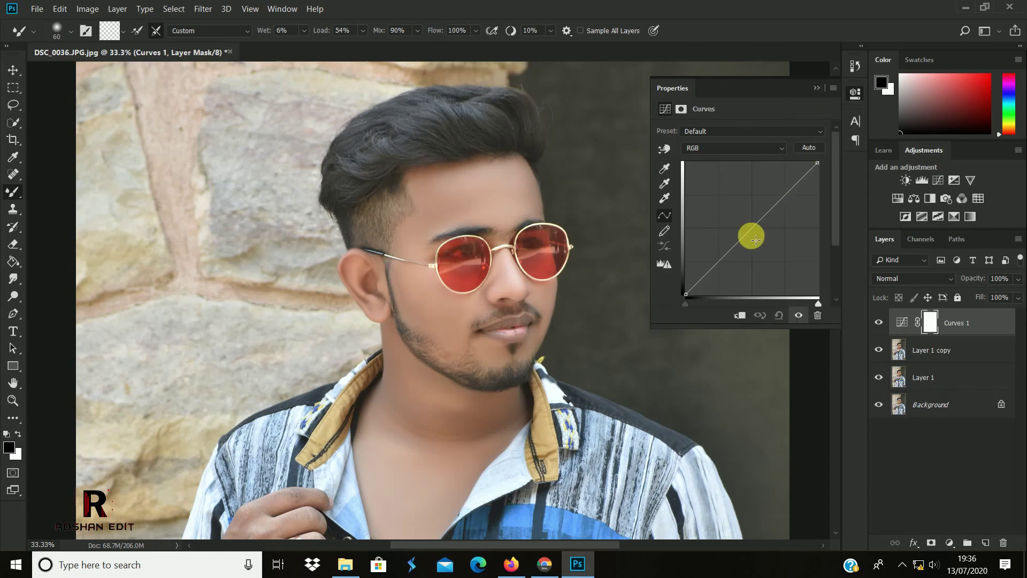
pyautogui.click(754, 234)
pyautogui.click(787, 206)
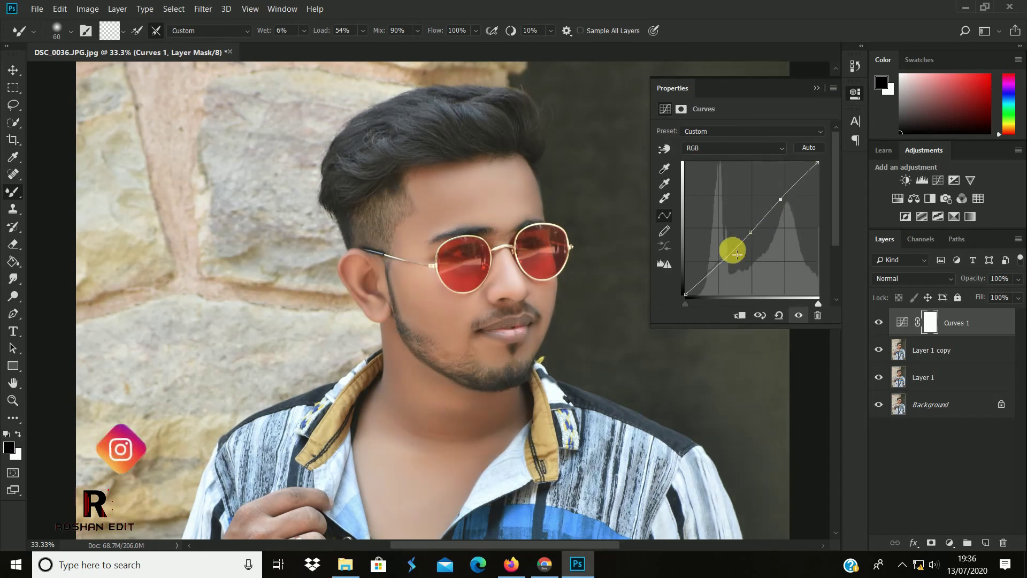
pyautogui.click(715, 271)
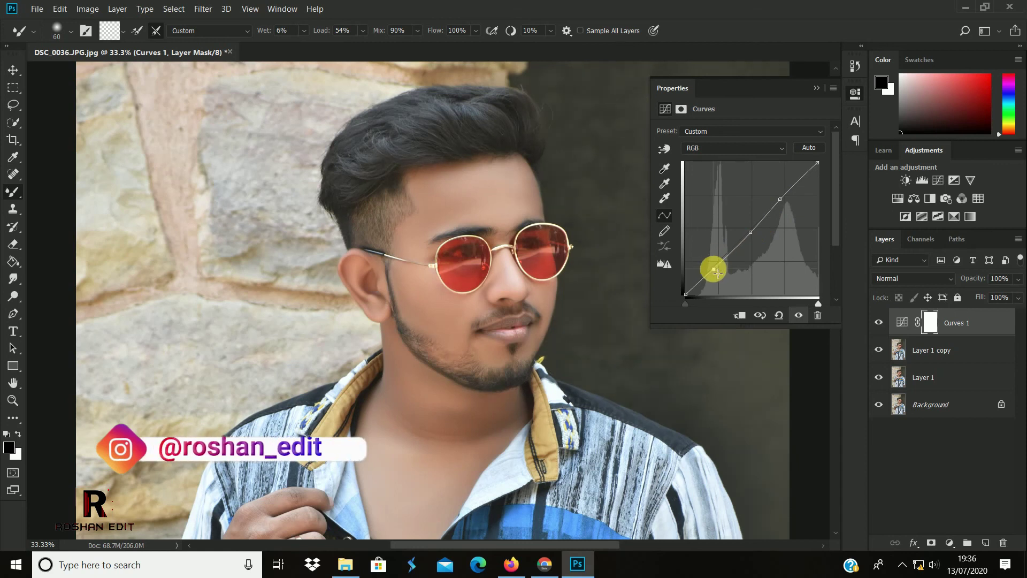
pyautogui.click(813, 89)
pyautogui.hotkey('ctrl', '+')
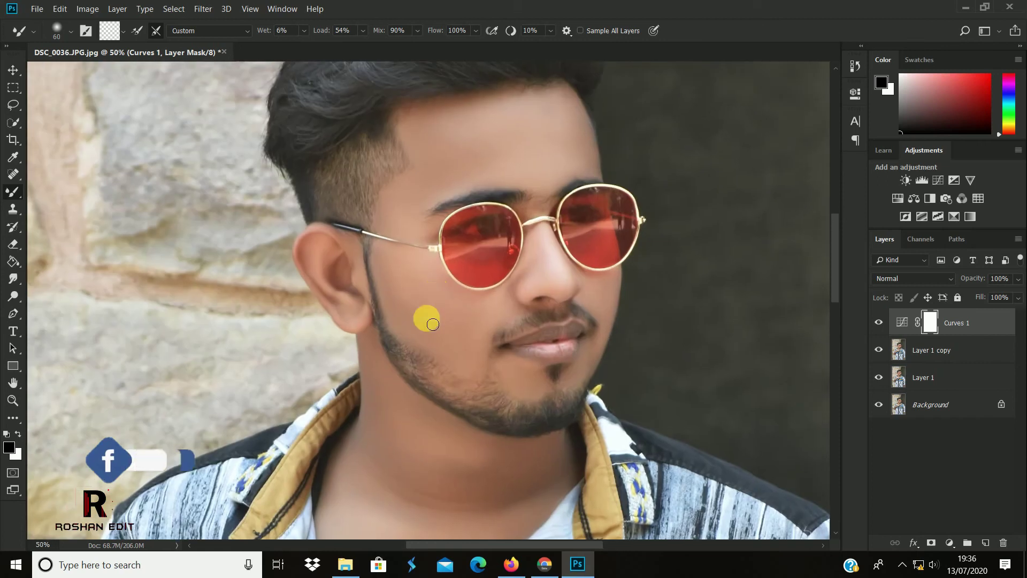
pyautogui.moveTo(432, 544); pyautogui.dragTo(449, 546)
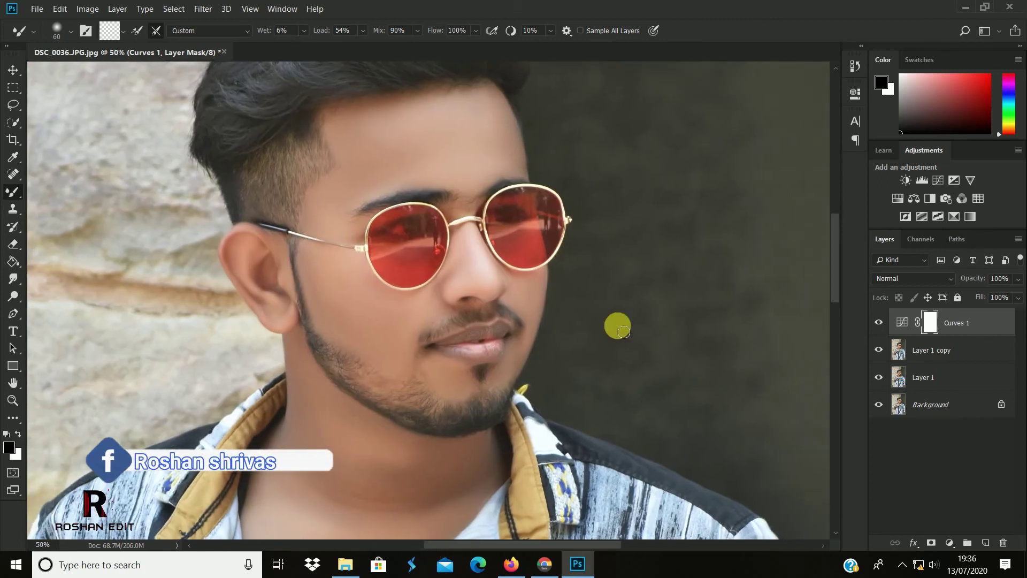
pyautogui.scroll(2, 617, 326)
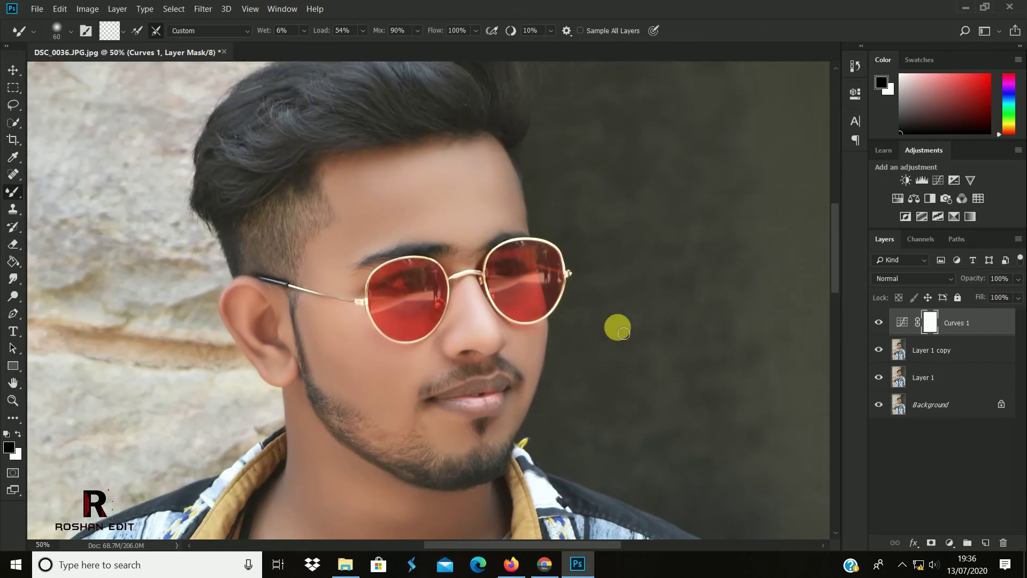
pyautogui.scroll(-3, 618, 326)
pyautogui.scroll(3, 617, 326)
pyautogui.scroll(1, 618, 327)
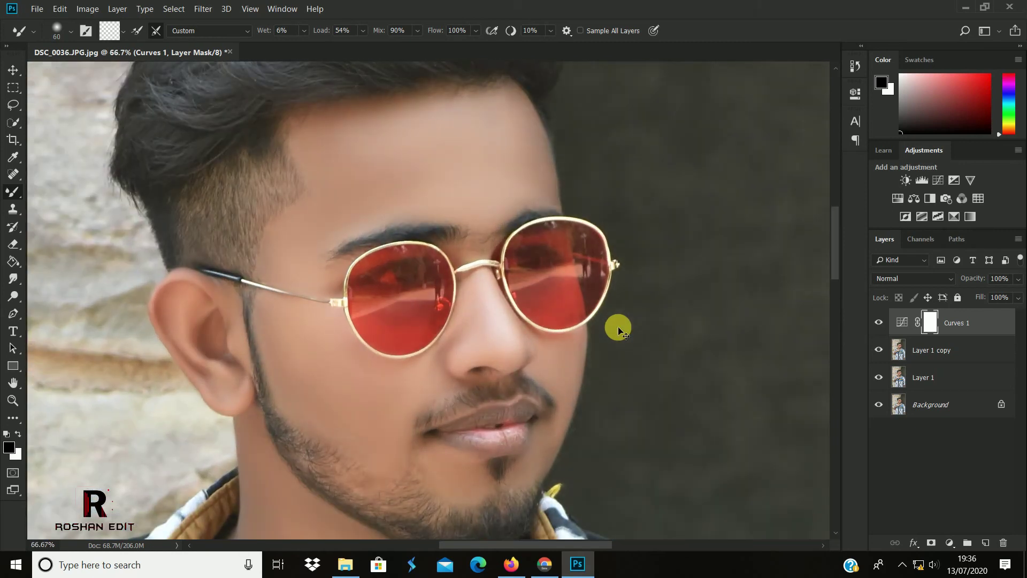
pyautogui.scroll(3, 620, 333)
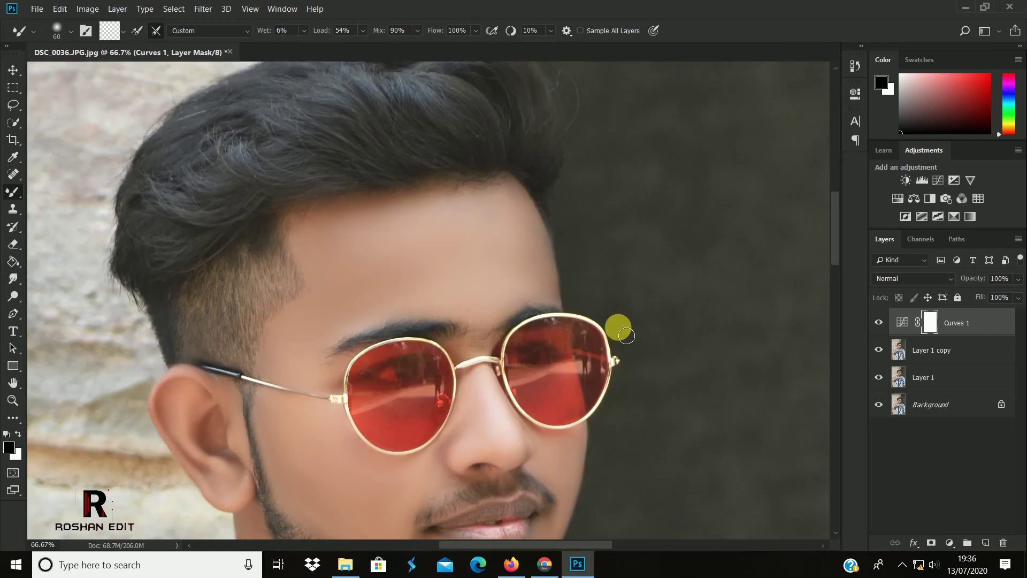
pyautogui.scroll(1, 617, 327)
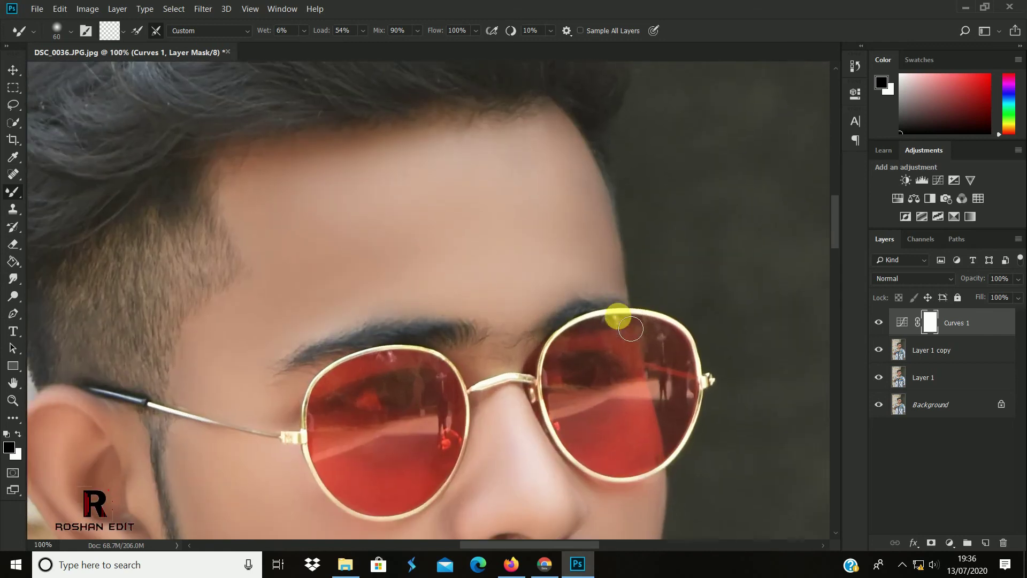
pyautogui.scroll(-2, 630, 329)
pyautogui.scroll(-2, 630, 329)
pyautogui.scroll(-2, 630, 329)
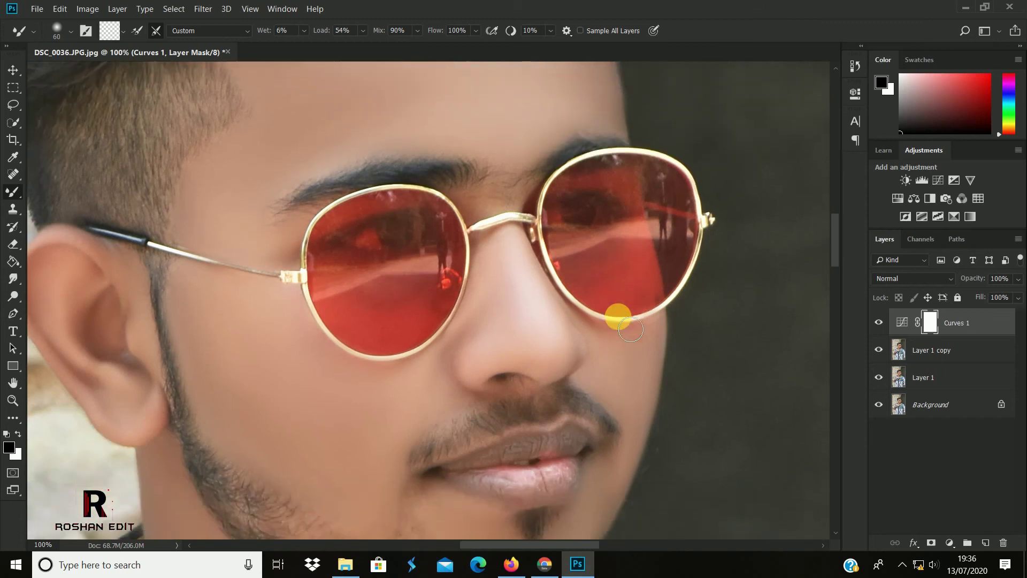
pyautogui.scroll(-3, 630, 329)
pyautogui.scroll(-3, 630, 329)
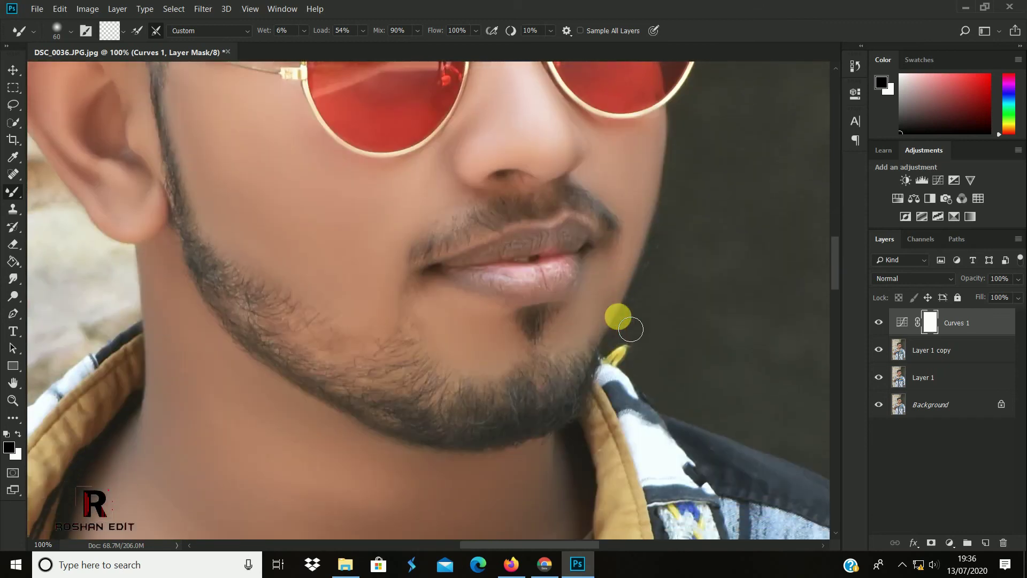
pyautogui.scroll(-5, 630, 329)
pyautogui.scroll(-8, 630, 329)
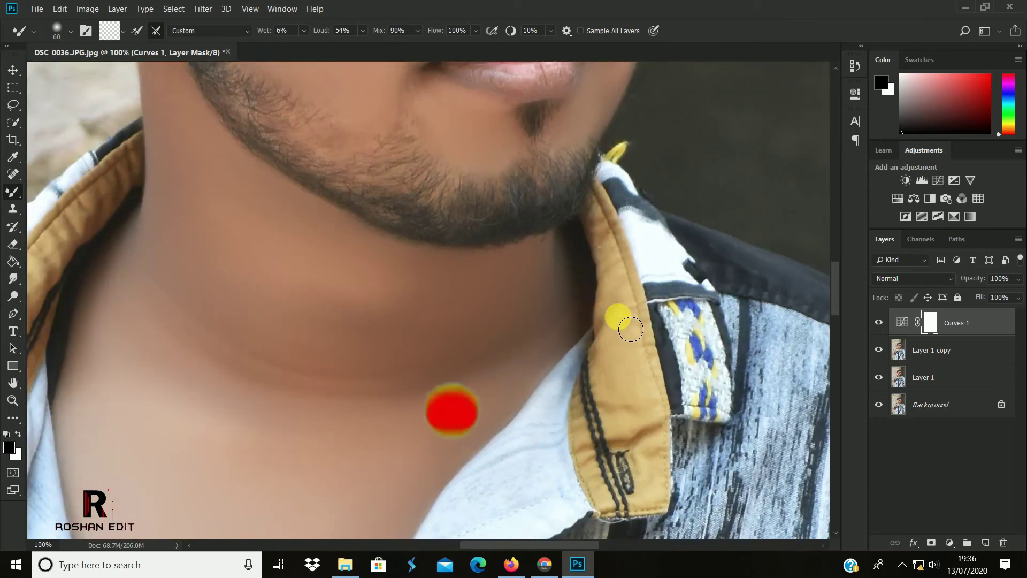
pyautogui.scroll(-4, 630, 329)
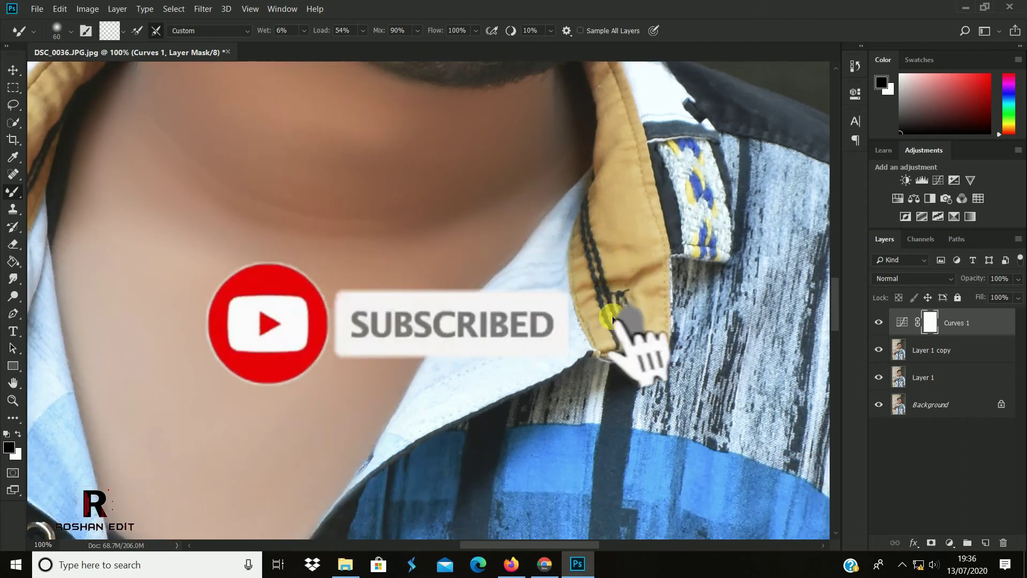
pyautogui.hotkey('ctrl', '-')
pyautogui.hotkey('ctrl', '-')
pyautogui.hotkey('ctrl', '-')
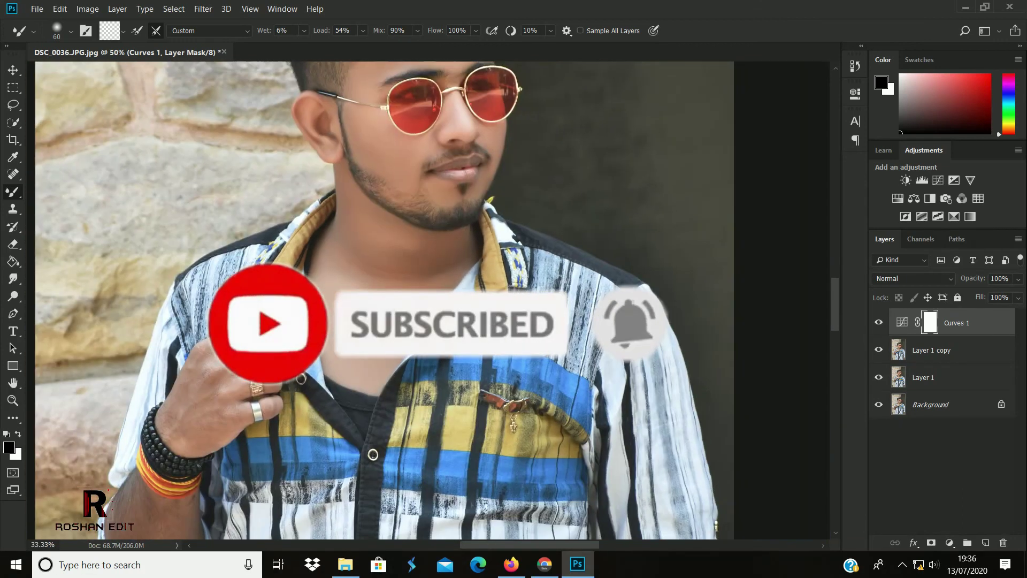
pyautogui.hotkey('ctrl', '-')
pyautogui.hotkey('ctrl', '-')
pyautogui.hotkey('ctrl', '-')
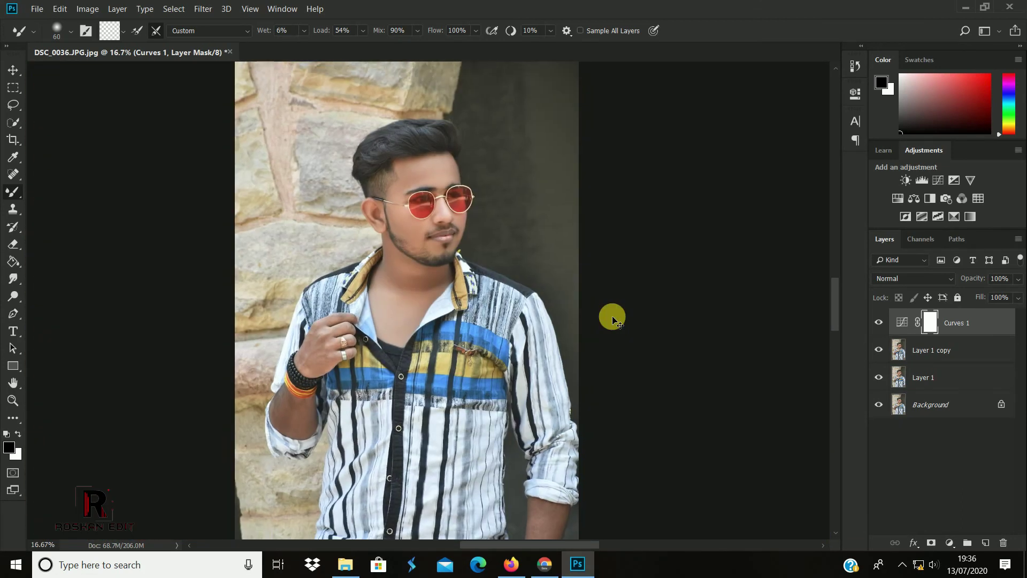